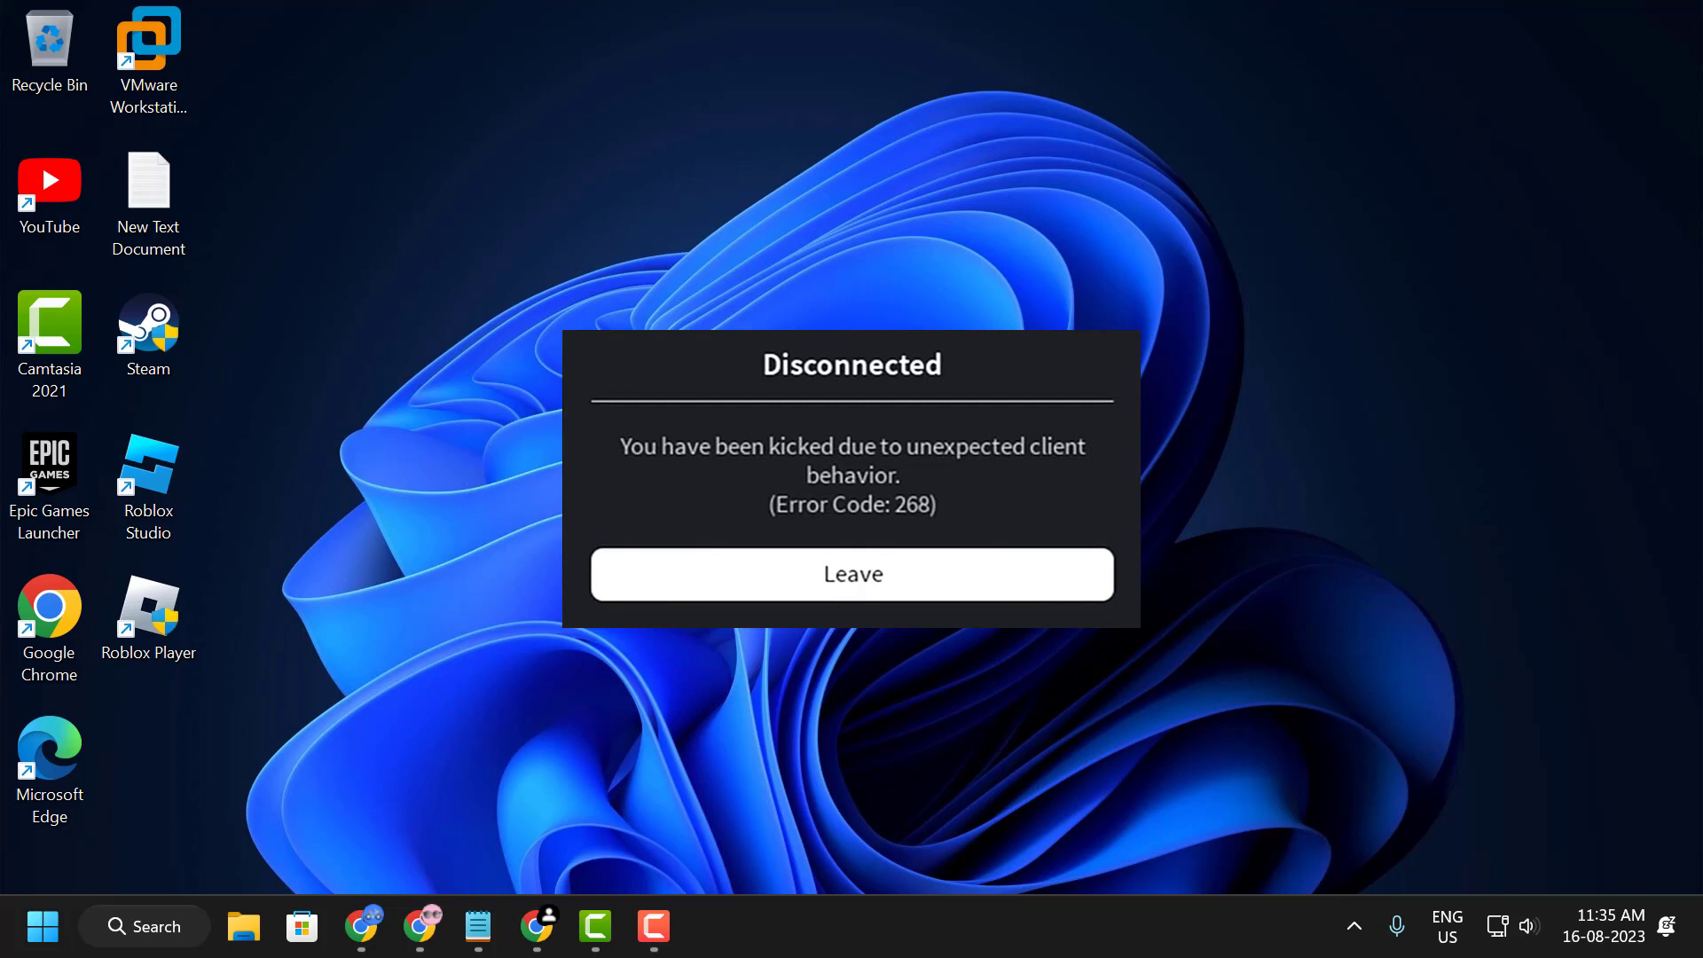
# - Search for appwiz.cpl to reach Programs and Features
pyautogui.click(146, 926)
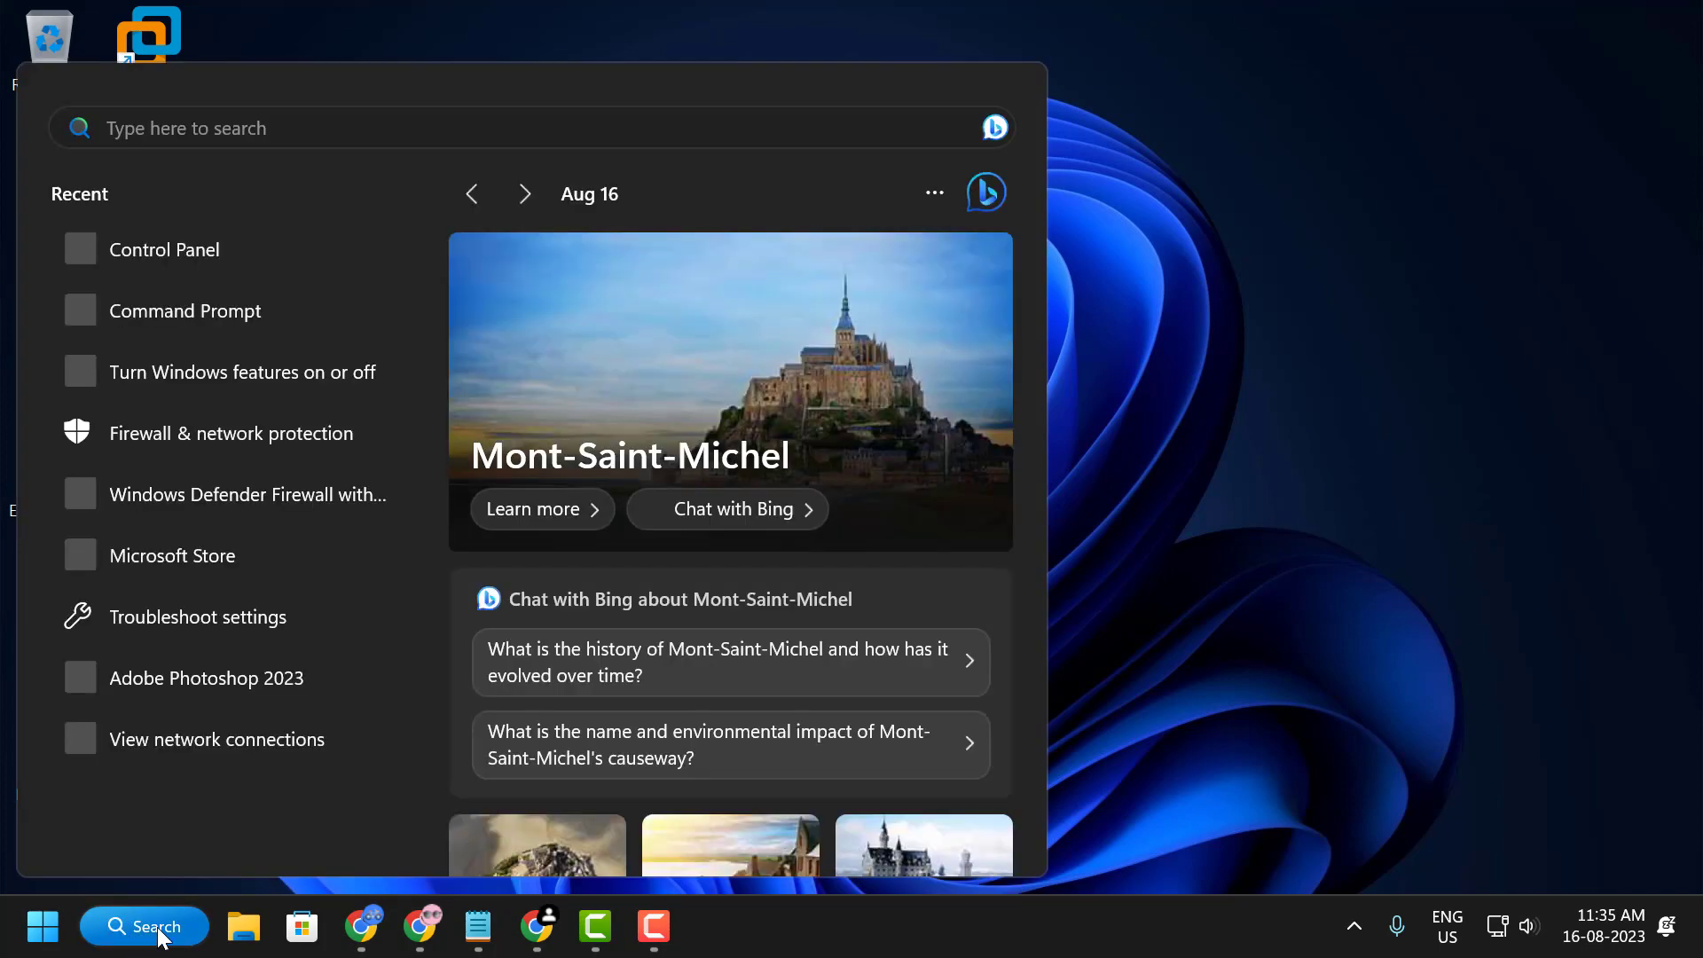
pyautogui.write('appwi')
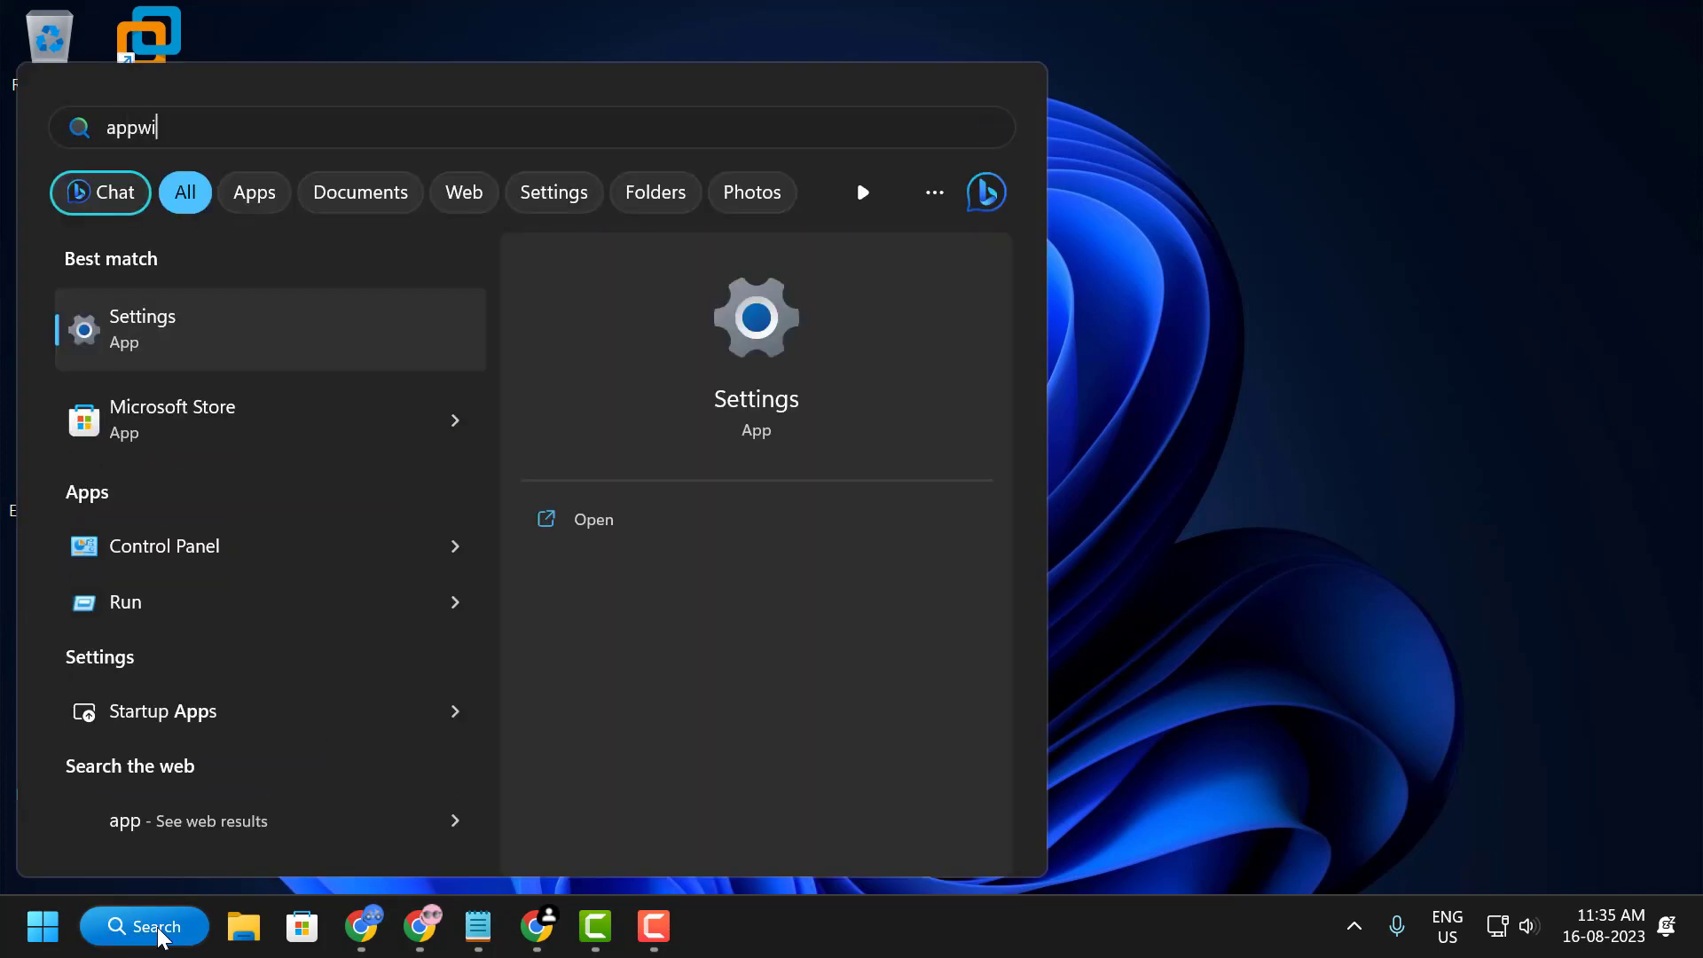
pyautogui.write('z')
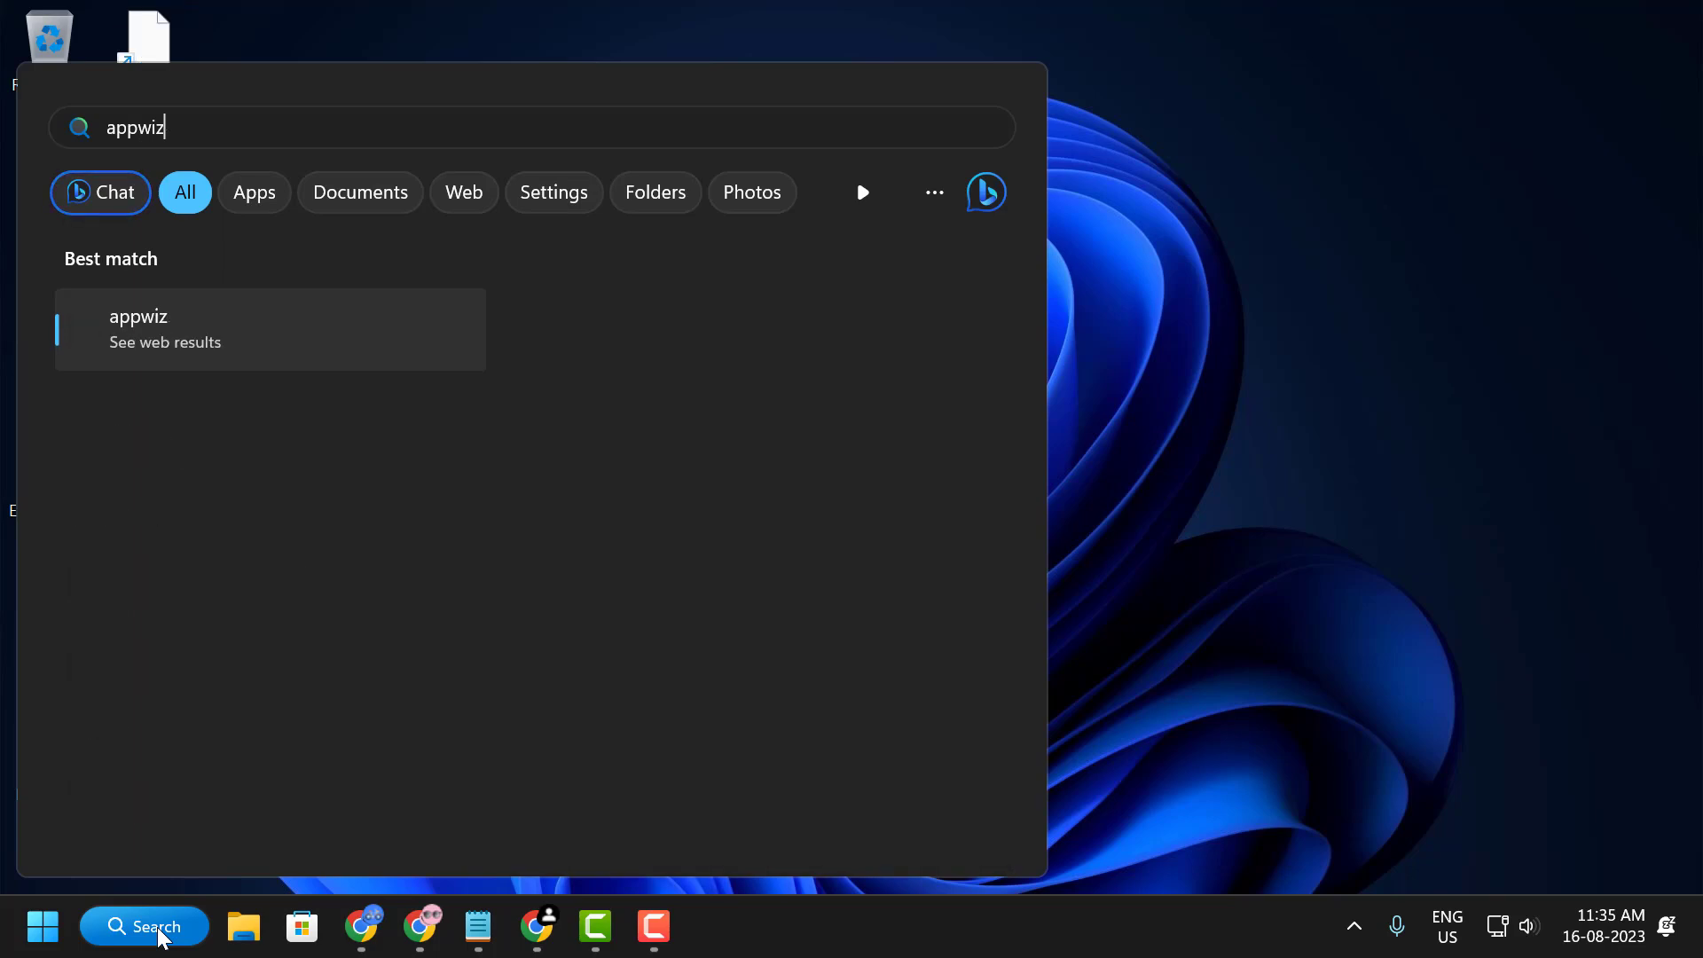
pyautogui.write('.cpl')
# - Uninstall Roblox Player from the installed programs list and close the window
pyautogui.press('Return')
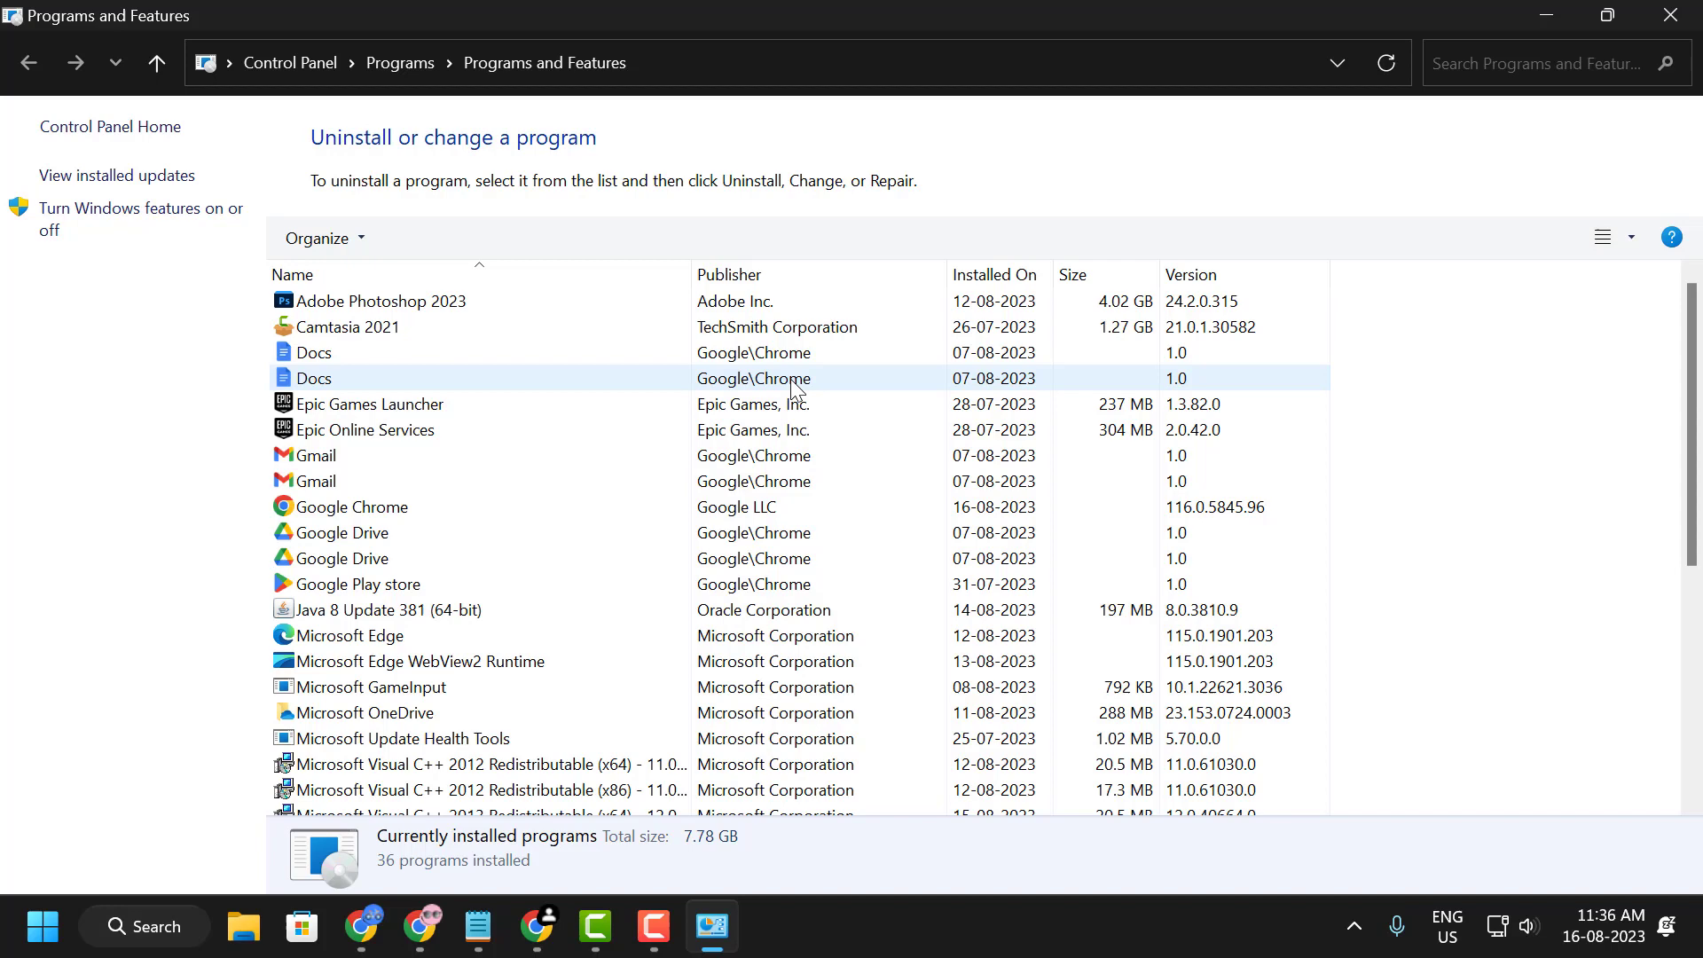
pyautogui.click(912, 430)
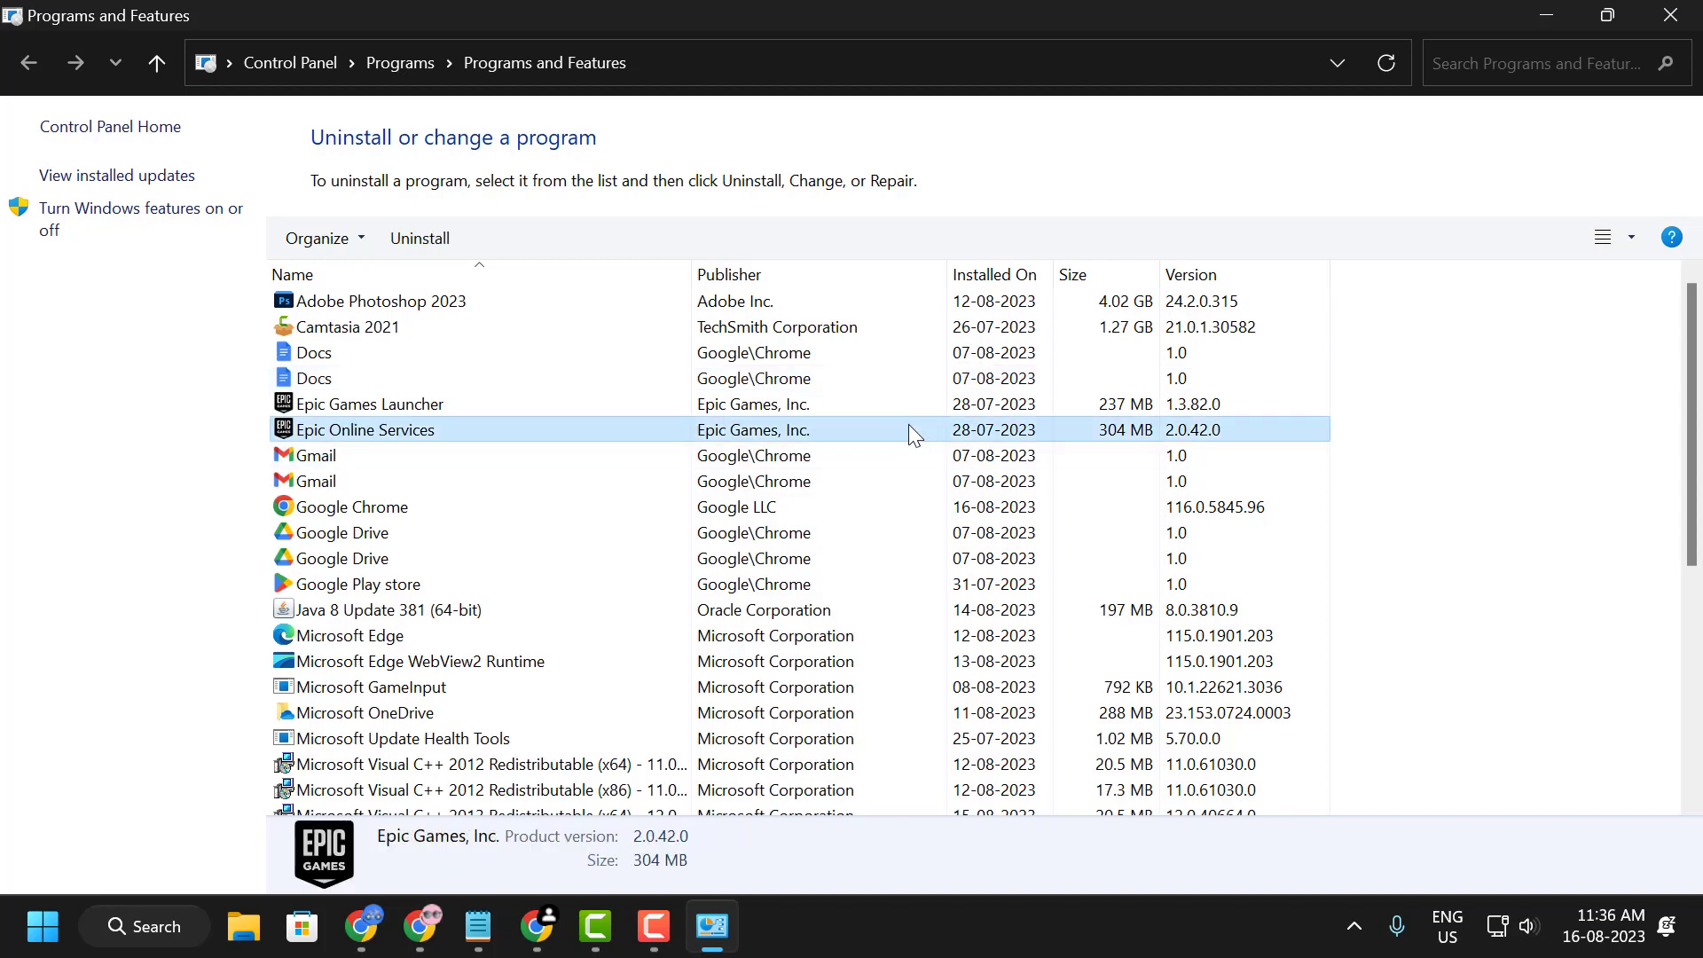
pyautogui.scroll(-5, 909, 424)
pyautogui.click(532, 532)
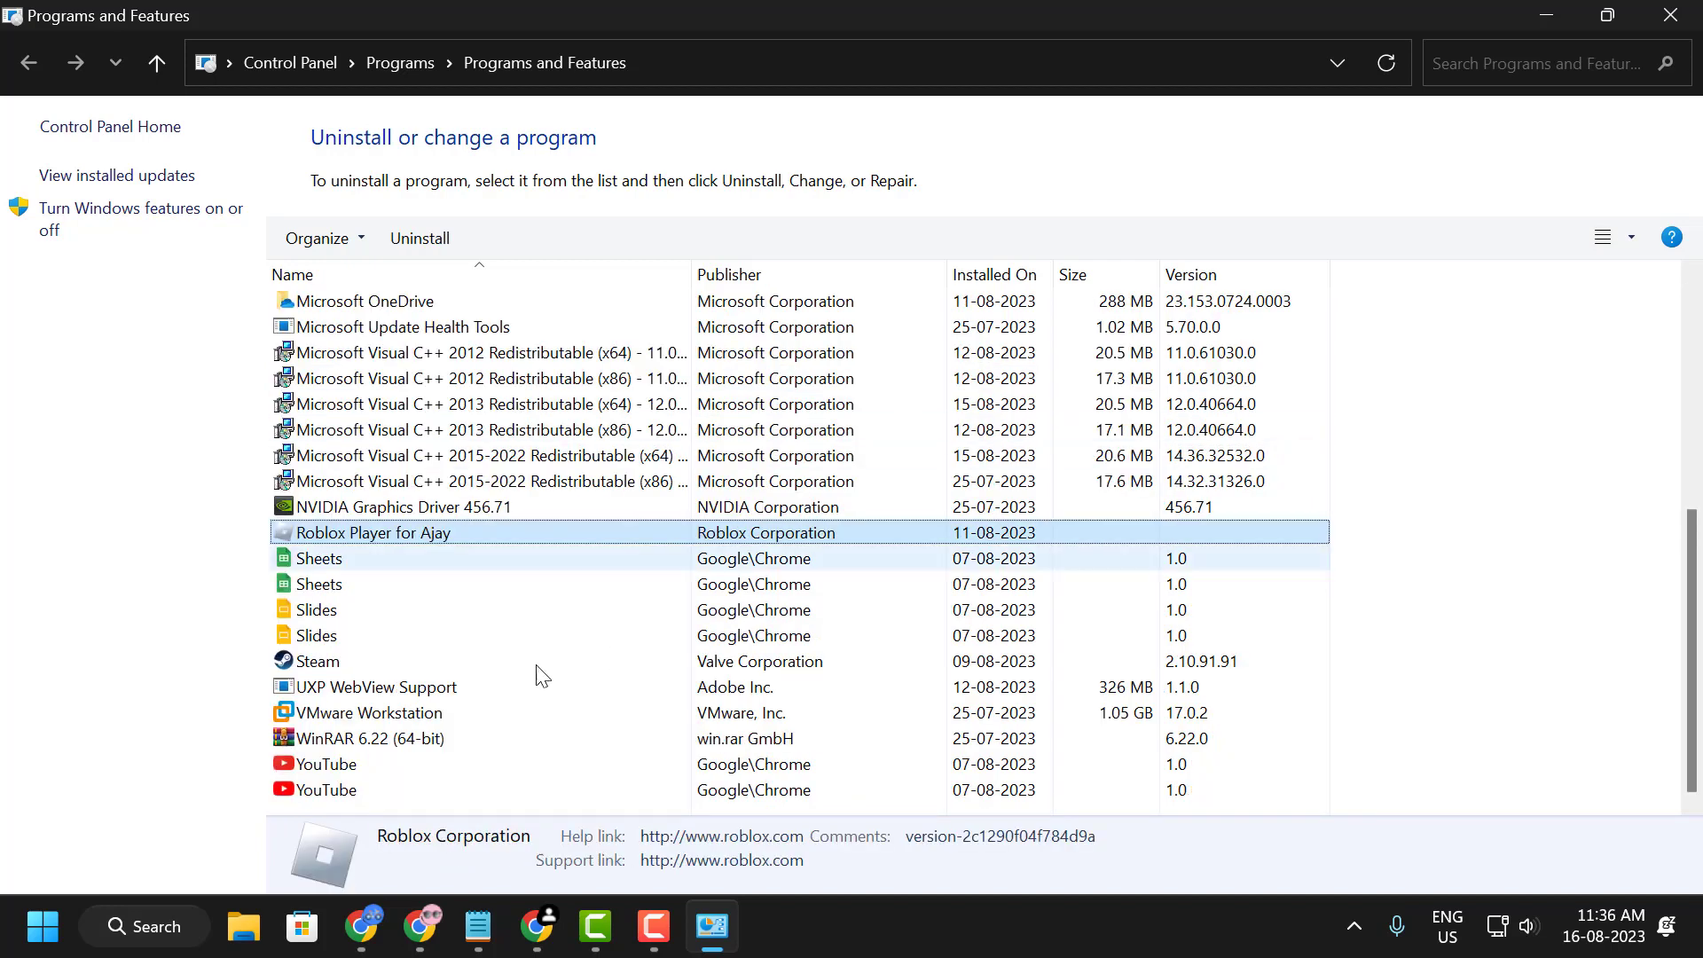
pyautogui.rightClick(370, 534)
pyautogui.click(447, 551)
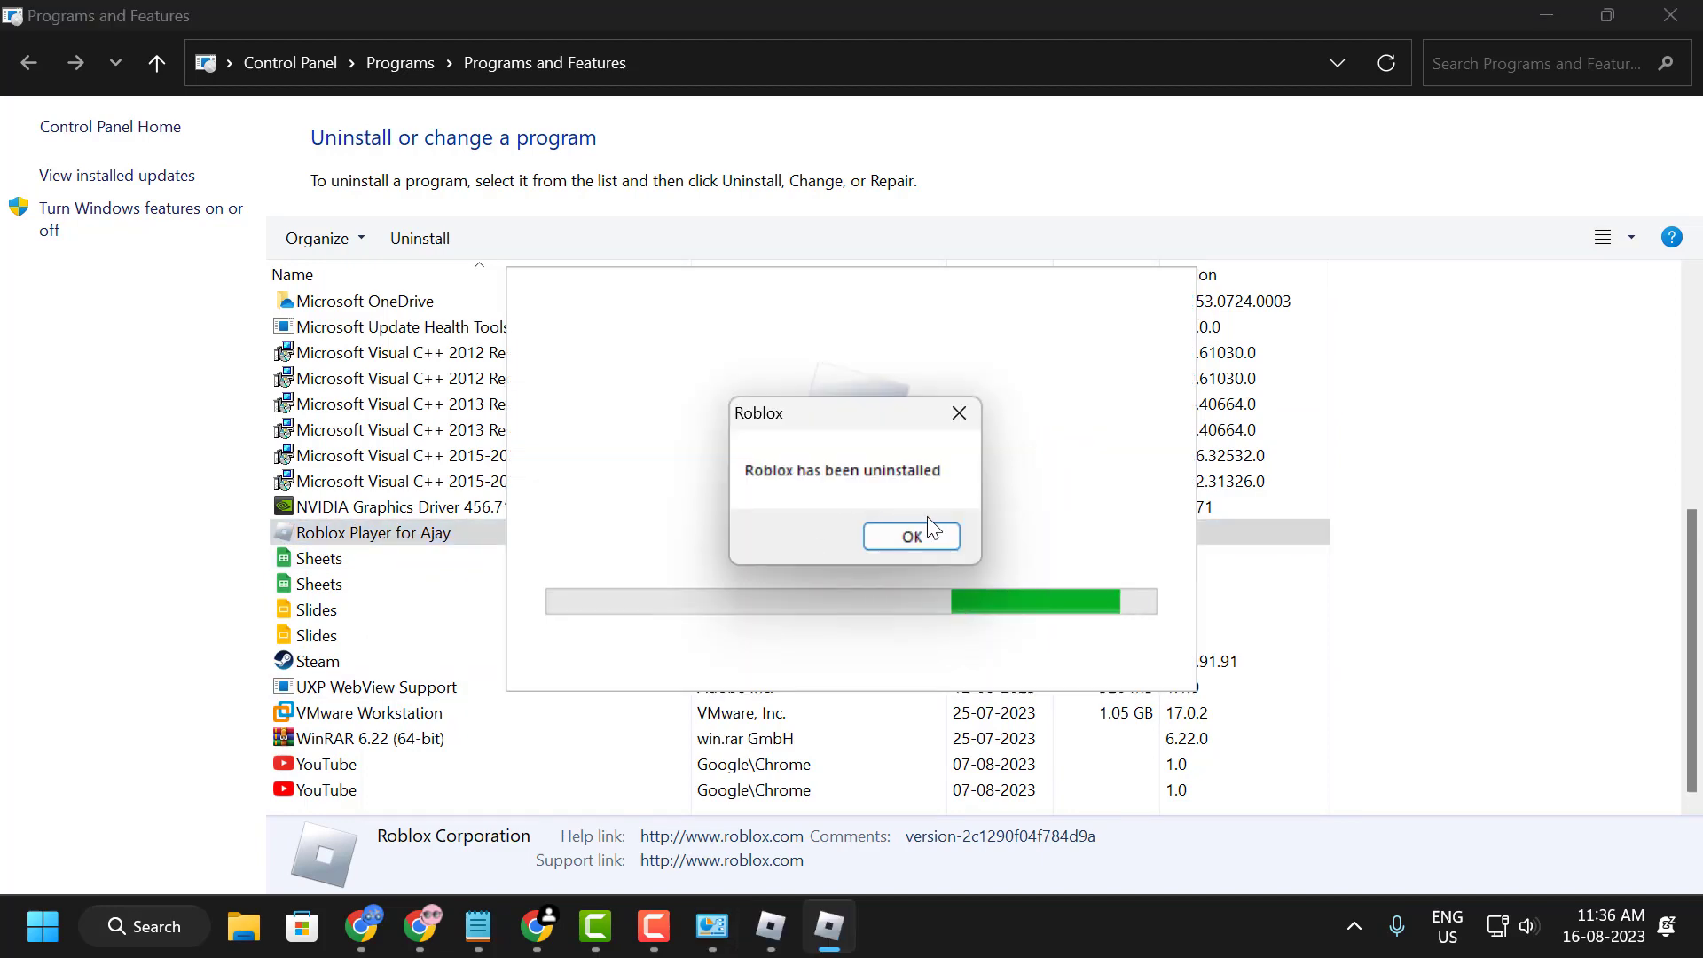
pyautogui.click(911, 536)
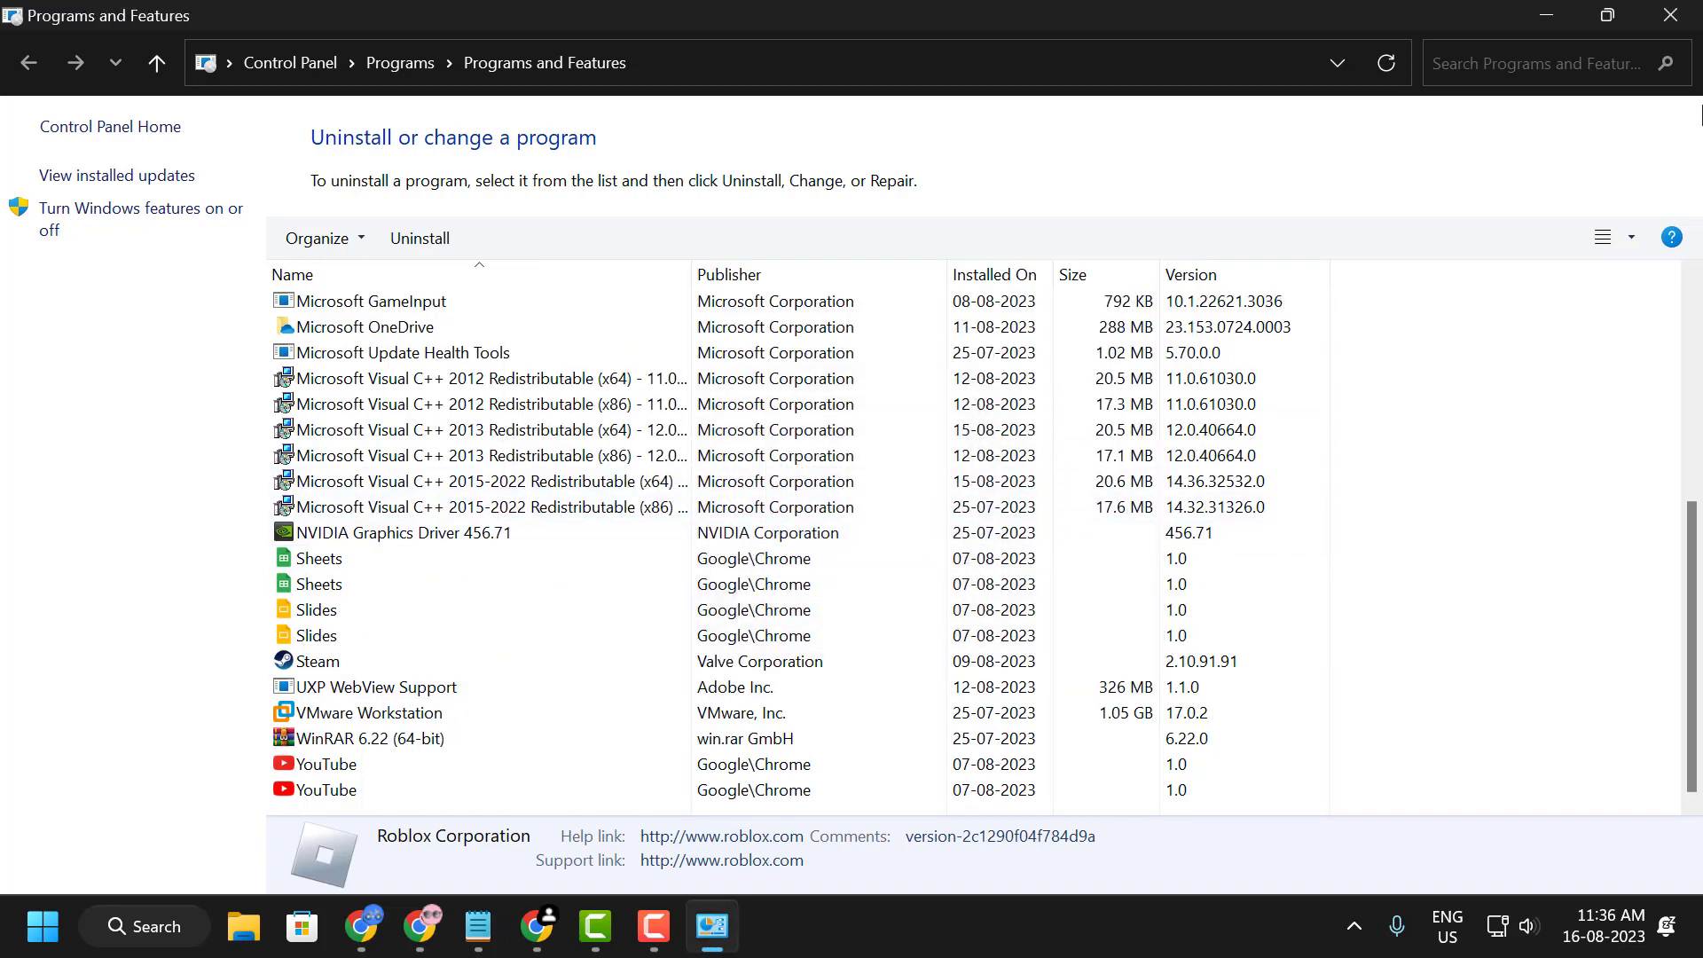
pyautogui.click(1671, 16)
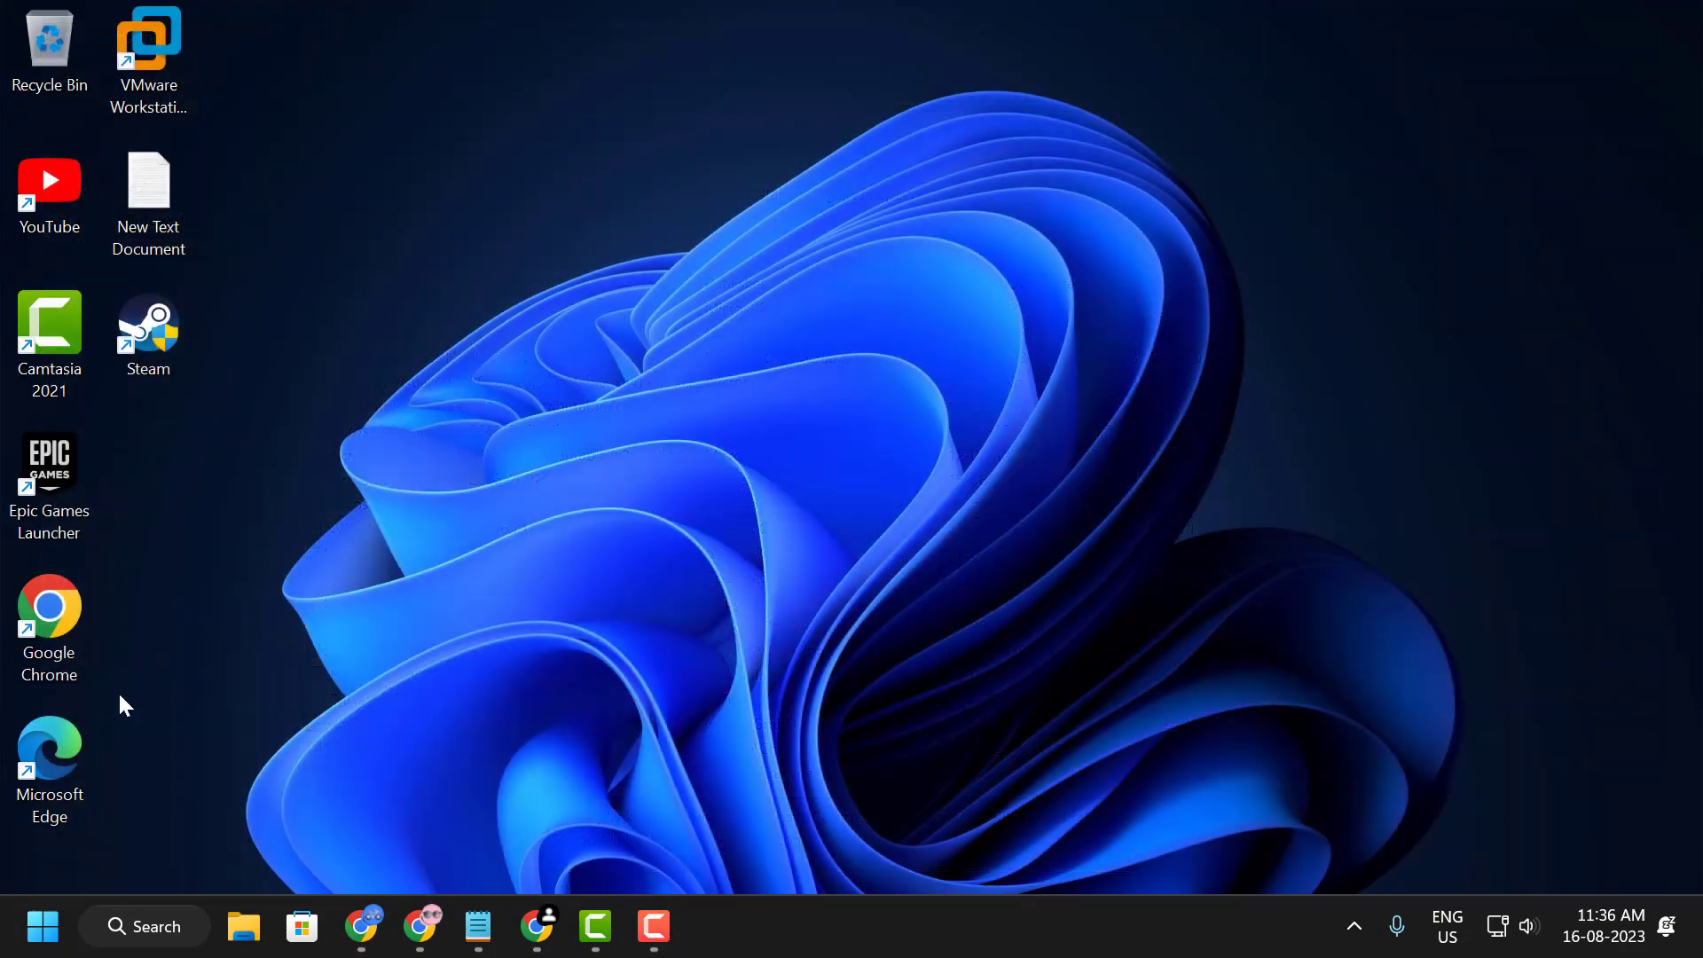
# - Use Run with %localappdata% to reach the local AppData folder
pyautogui.rightClick(42, 926)
pyautogui.click(75, 765)
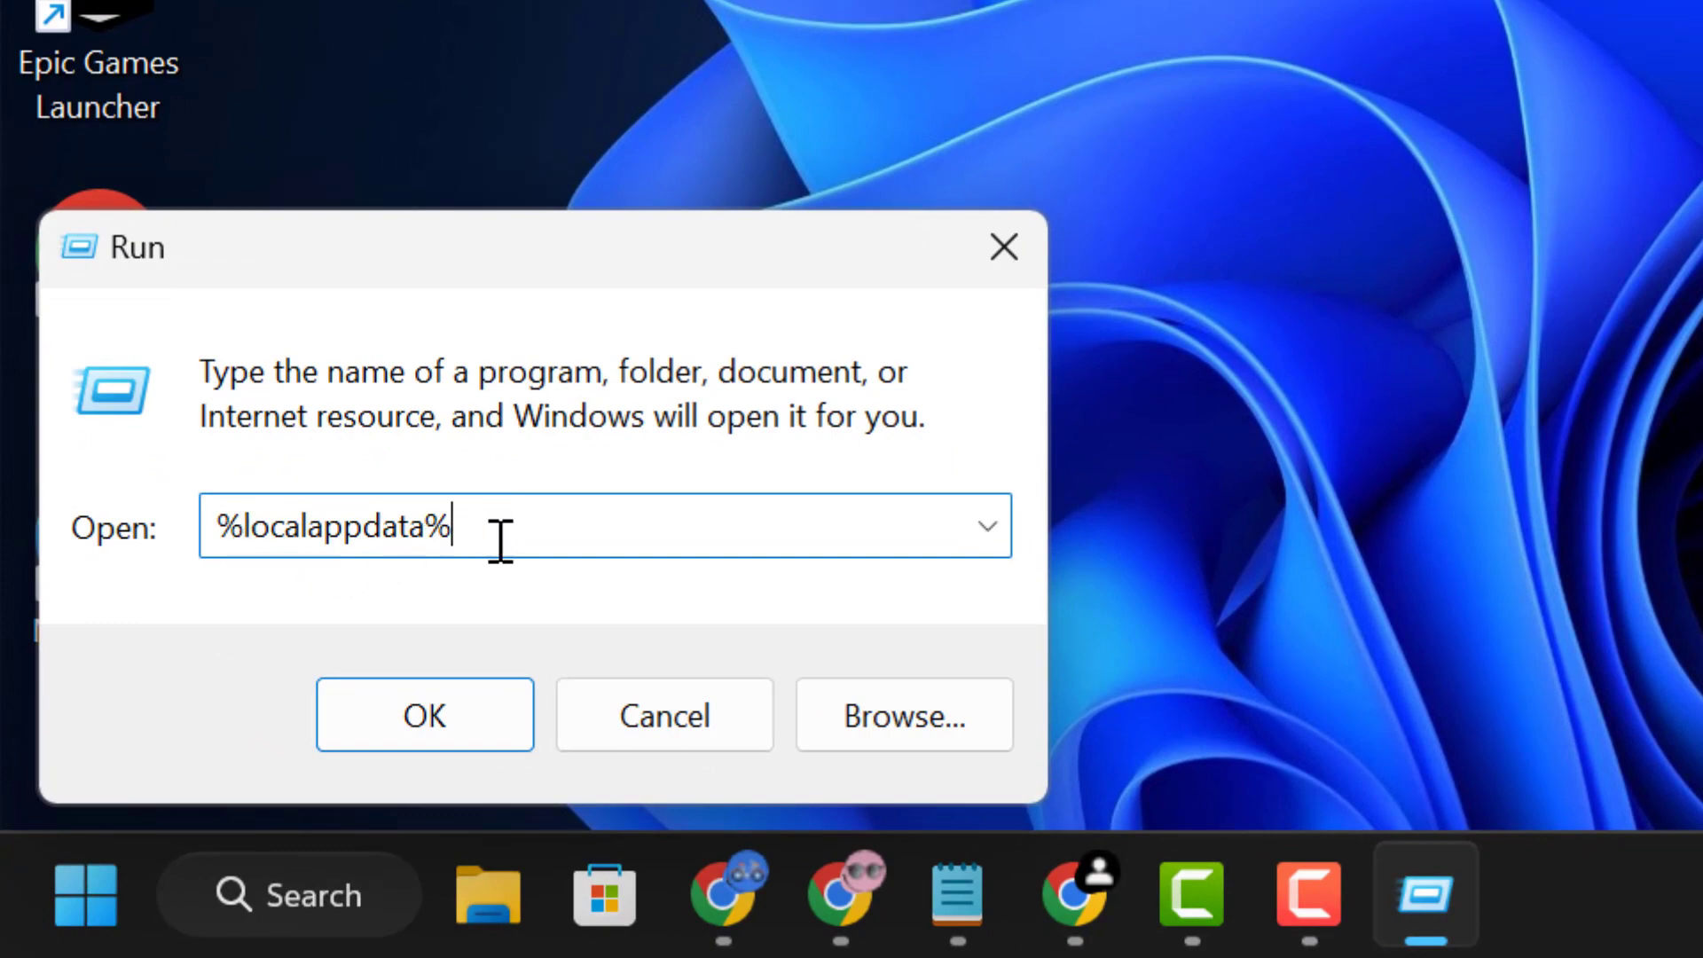
pyautogui.click(425, 717)
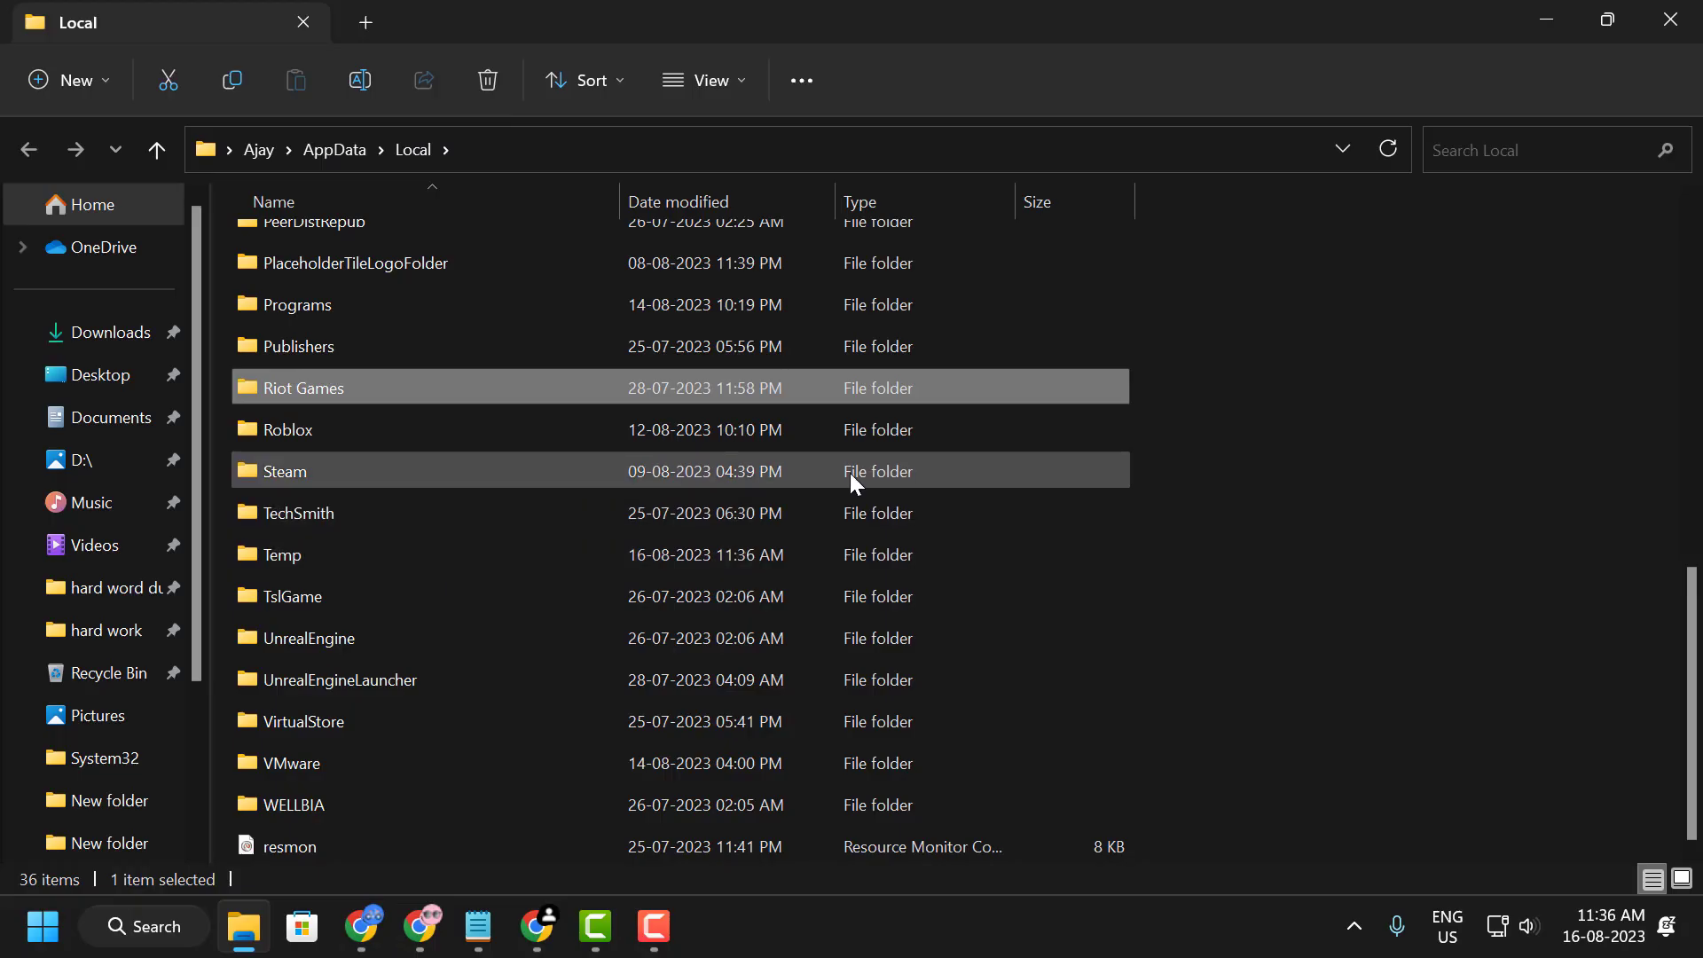
# - Delete the leftover Roblox folder from AppData\Local
pyautogui.click(306, 439)
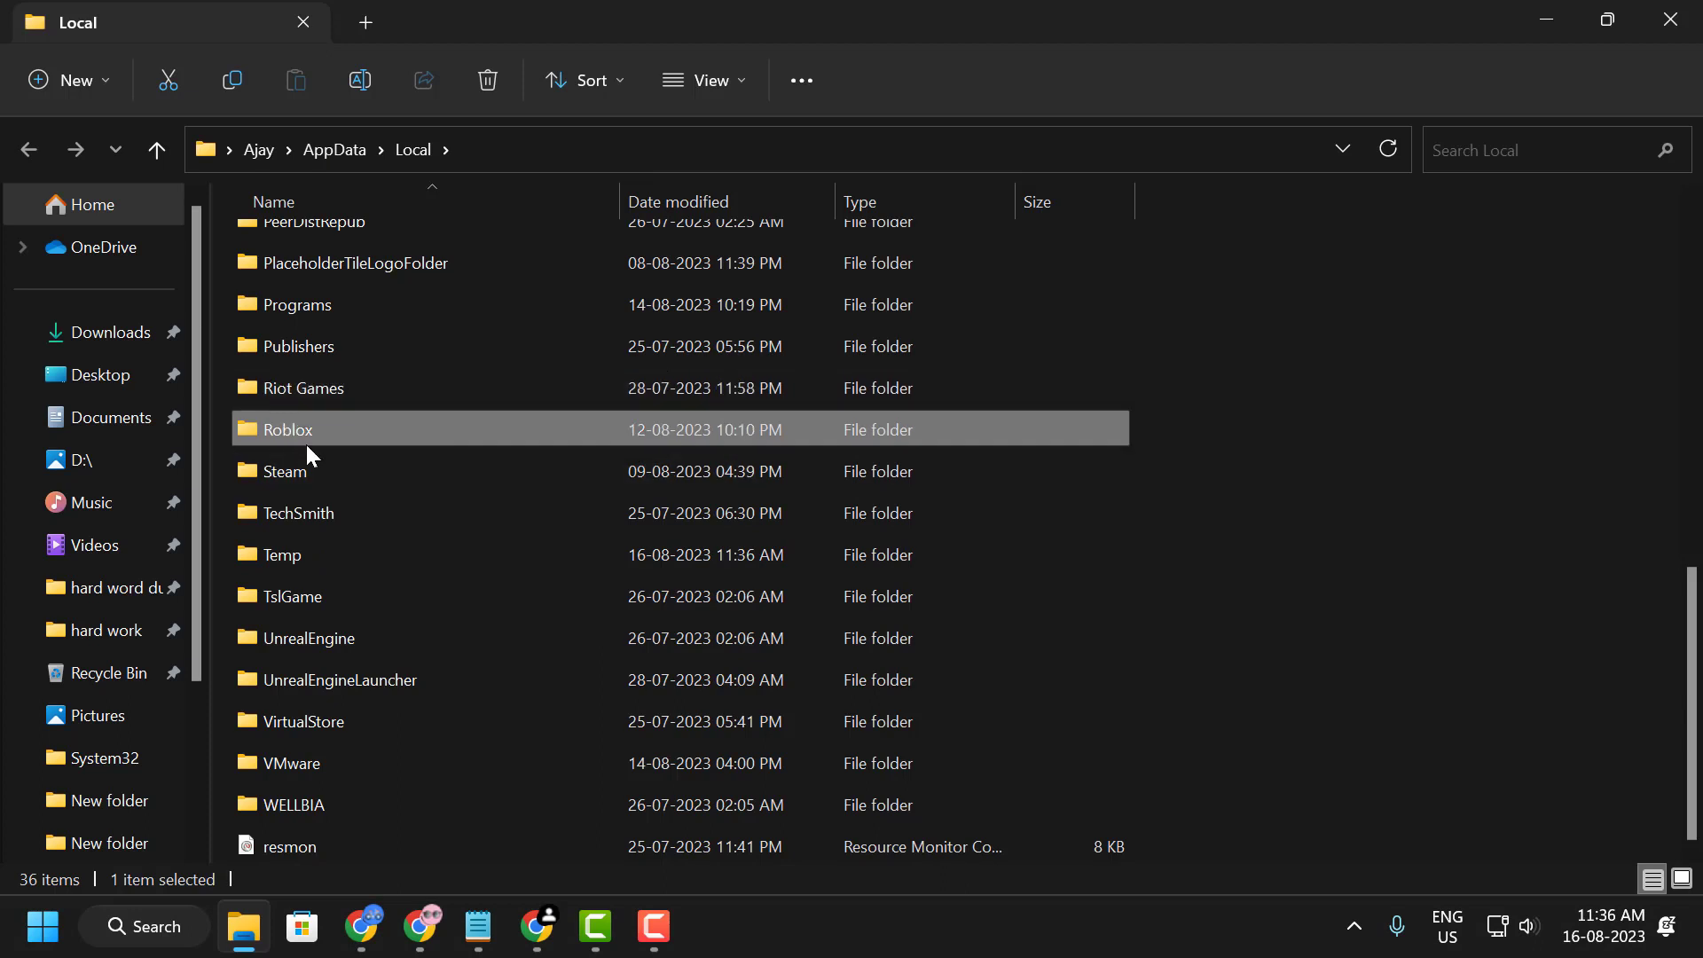
pyautogui.rightClick(270, 426)
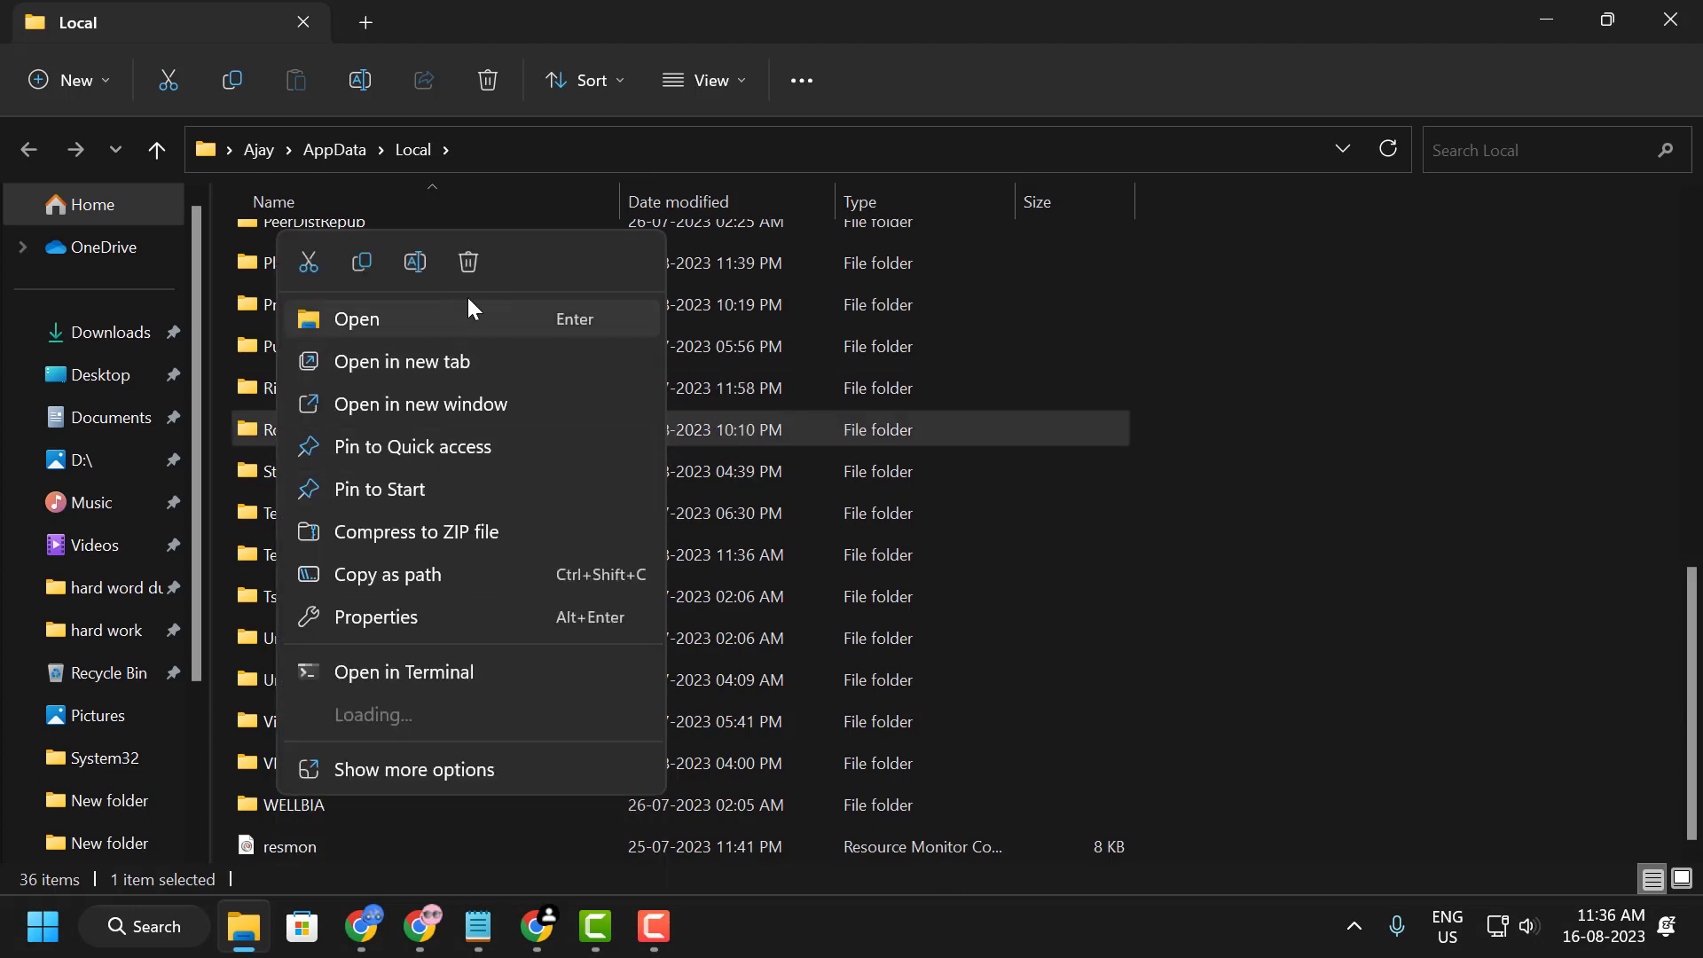
pyautogui.click(467, 269)
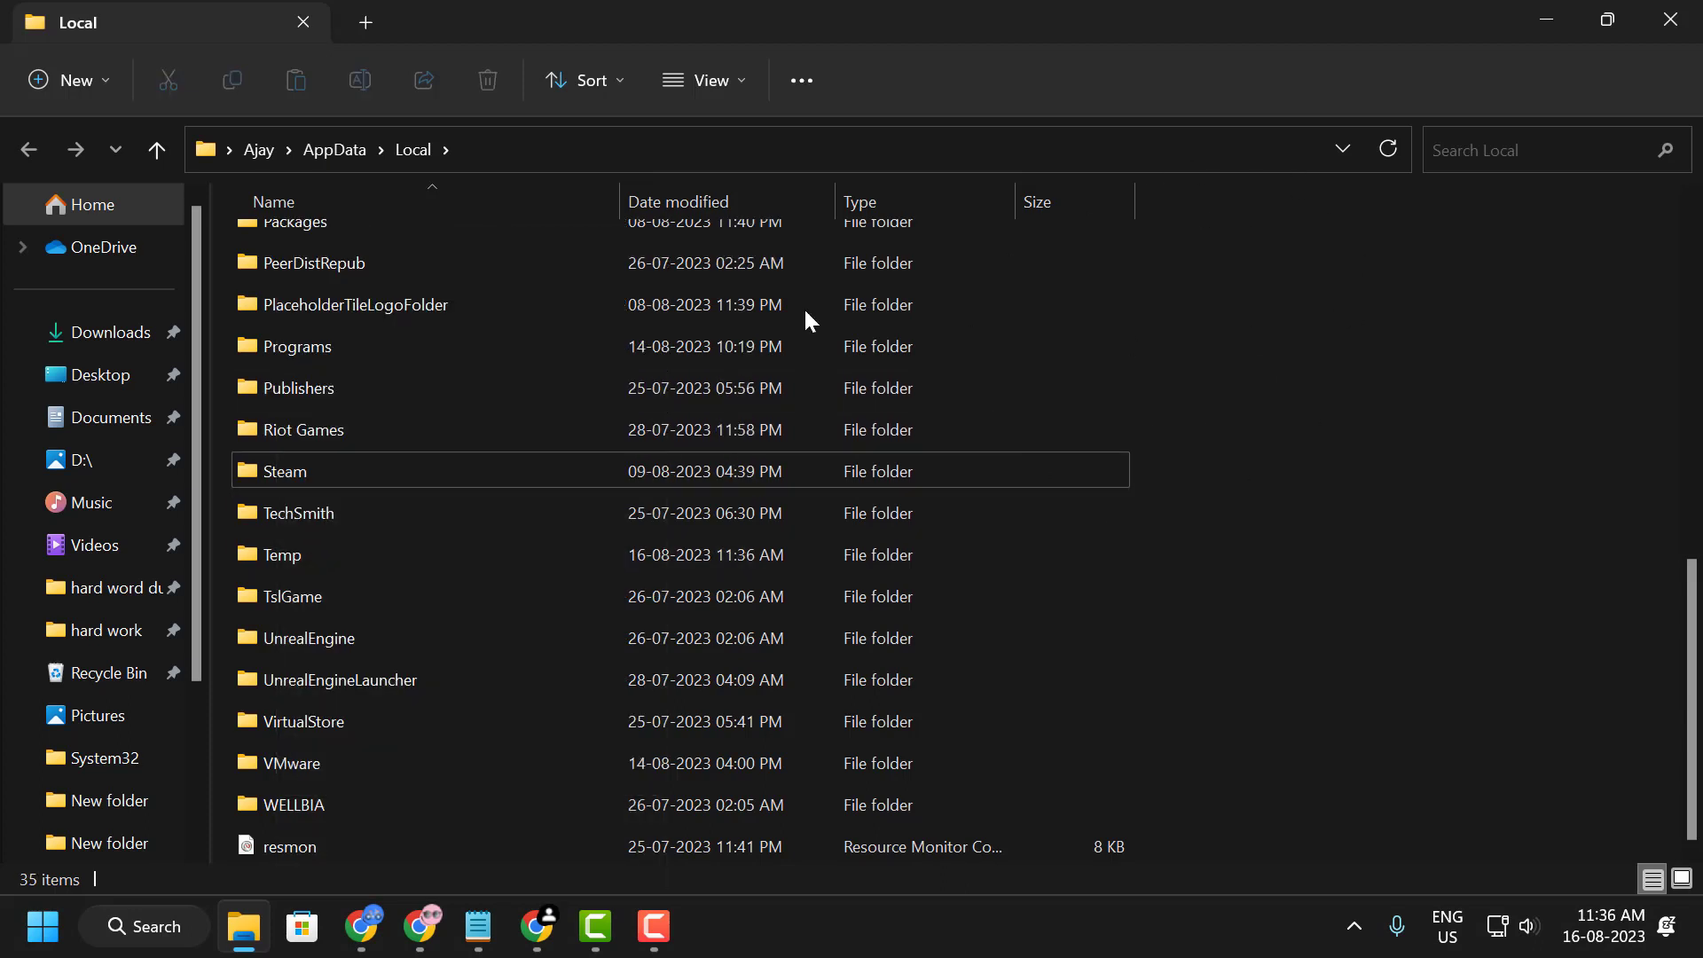
# - Close File Explorer and launch Command Prompt as administrator
pyautogui.click(1666, 26)
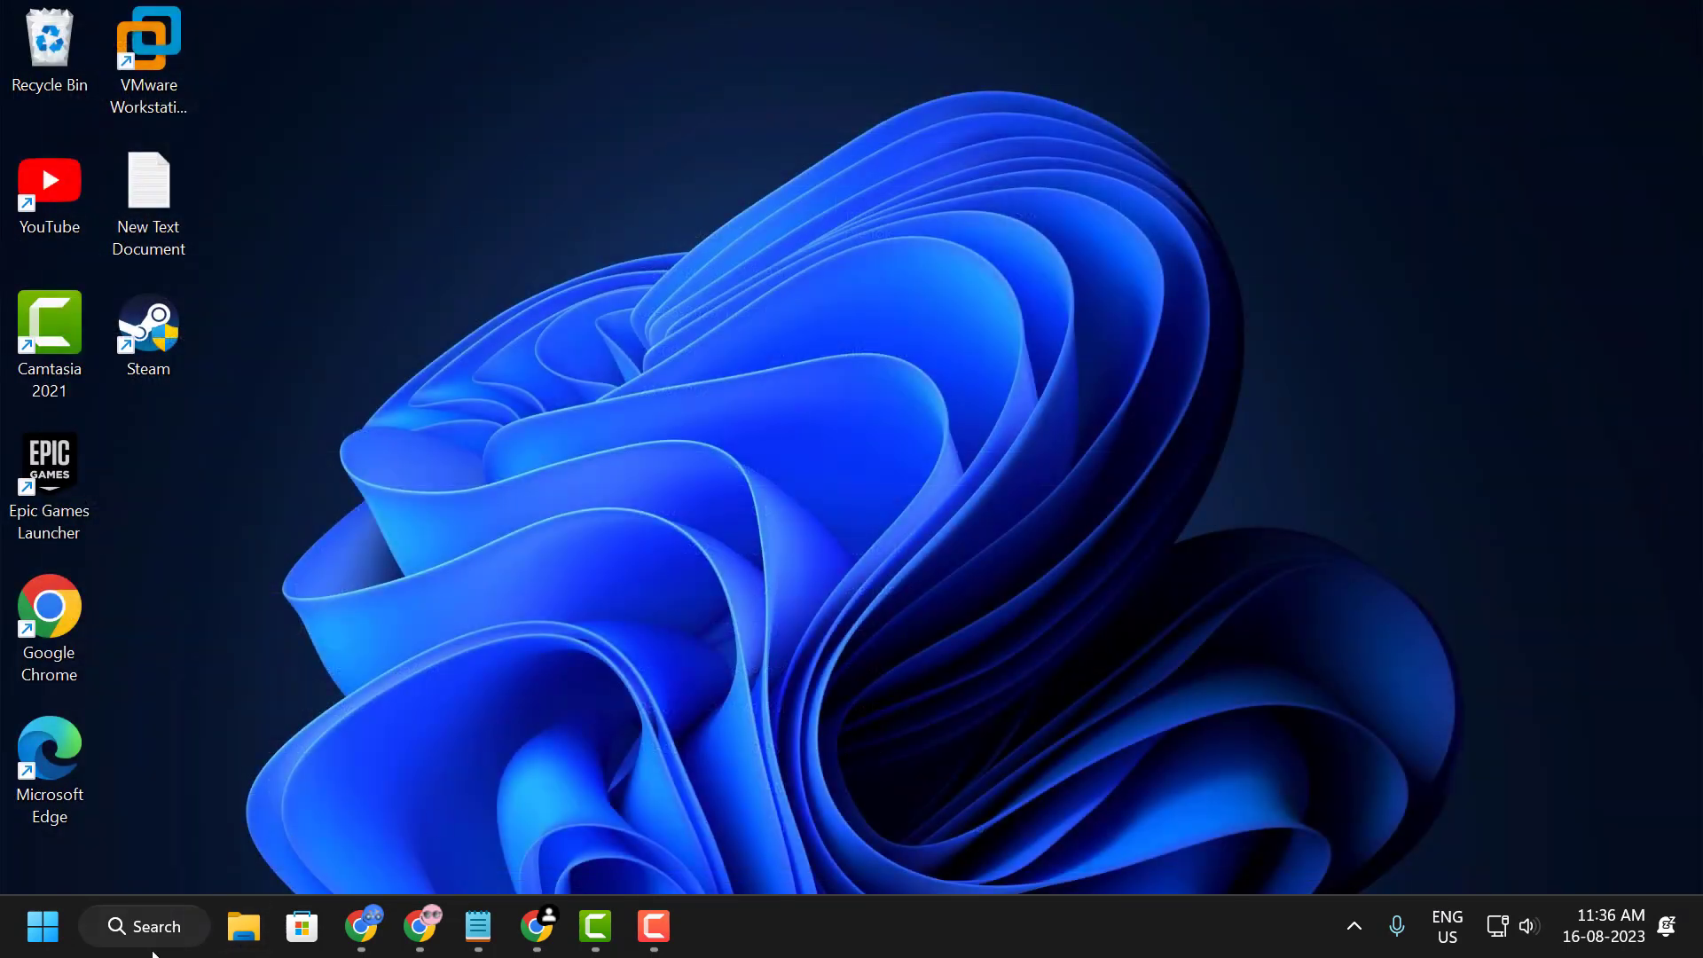
pyautogui.click(145, 926)
pyautogui.write('cmd')
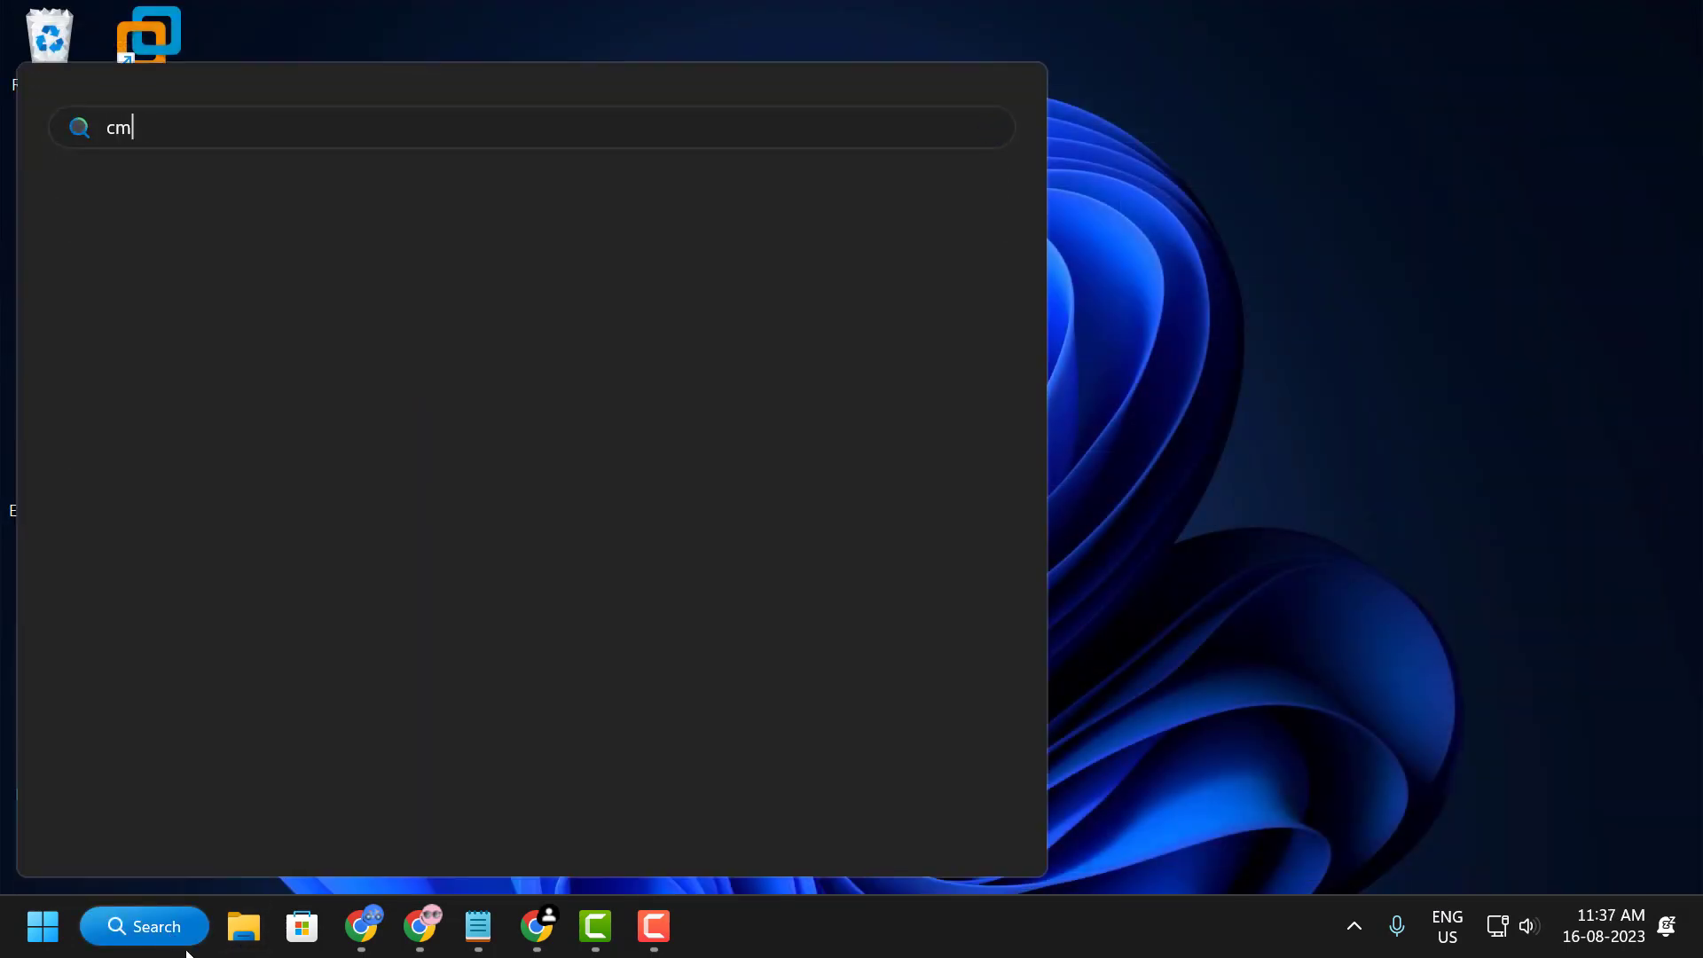
pyautogui.click(584, 567)
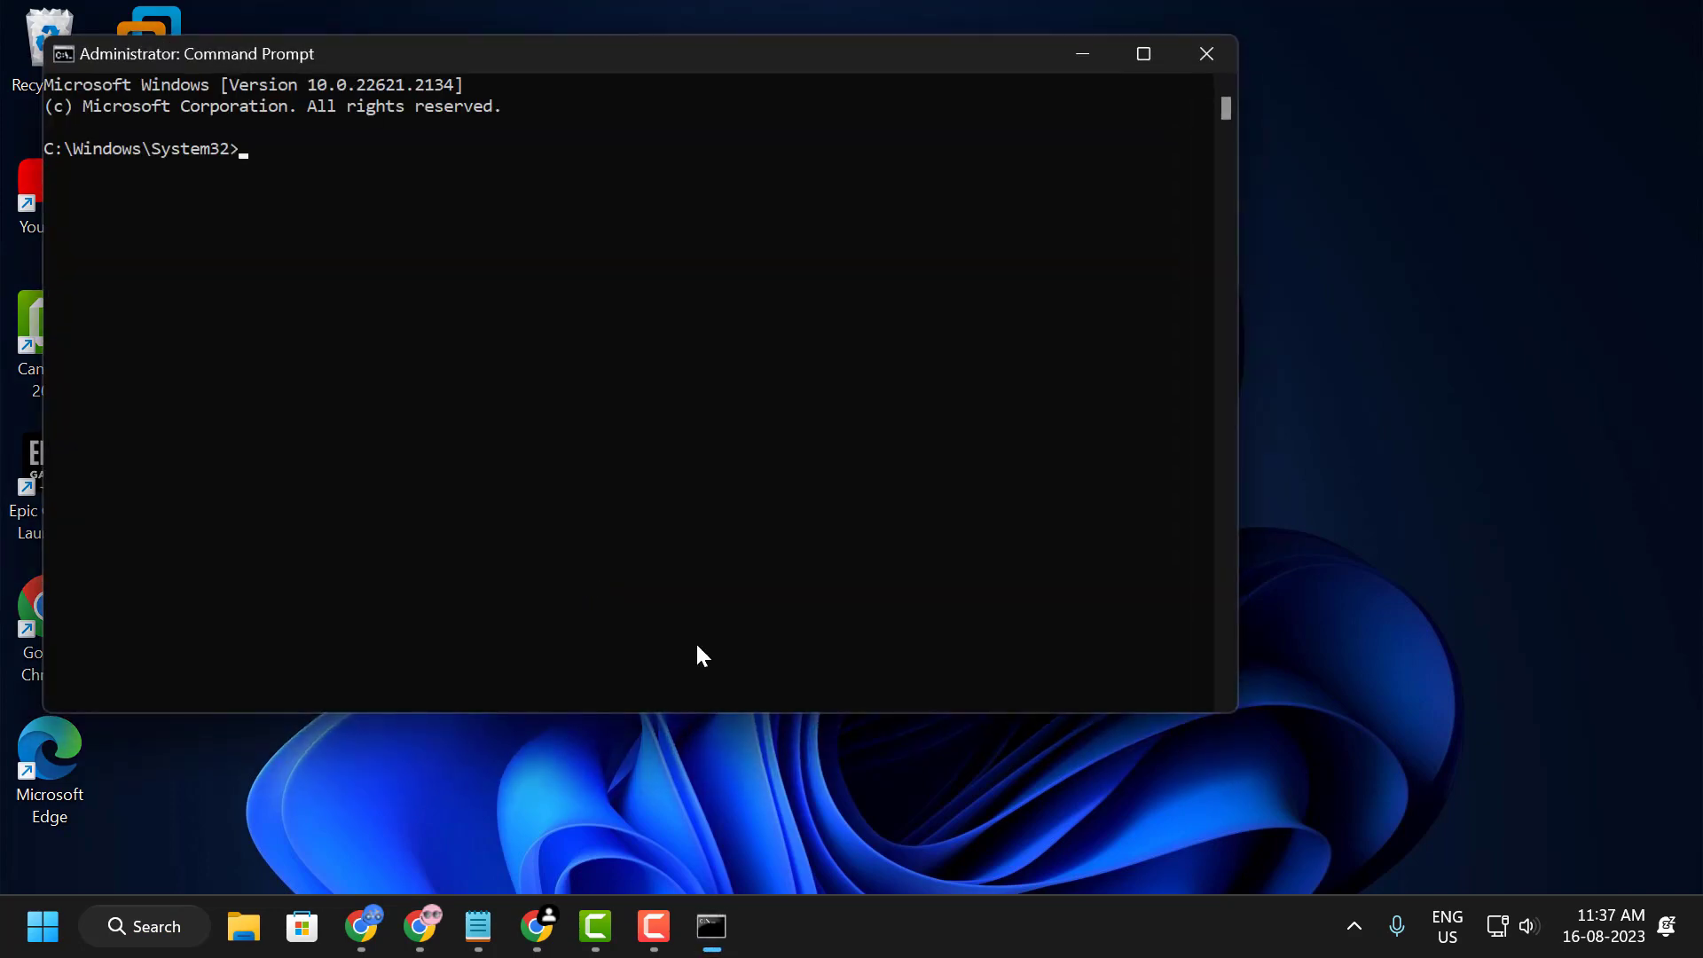
pyautogui.moveTo(632, 79); pyautogui.dragTo(858, 154)
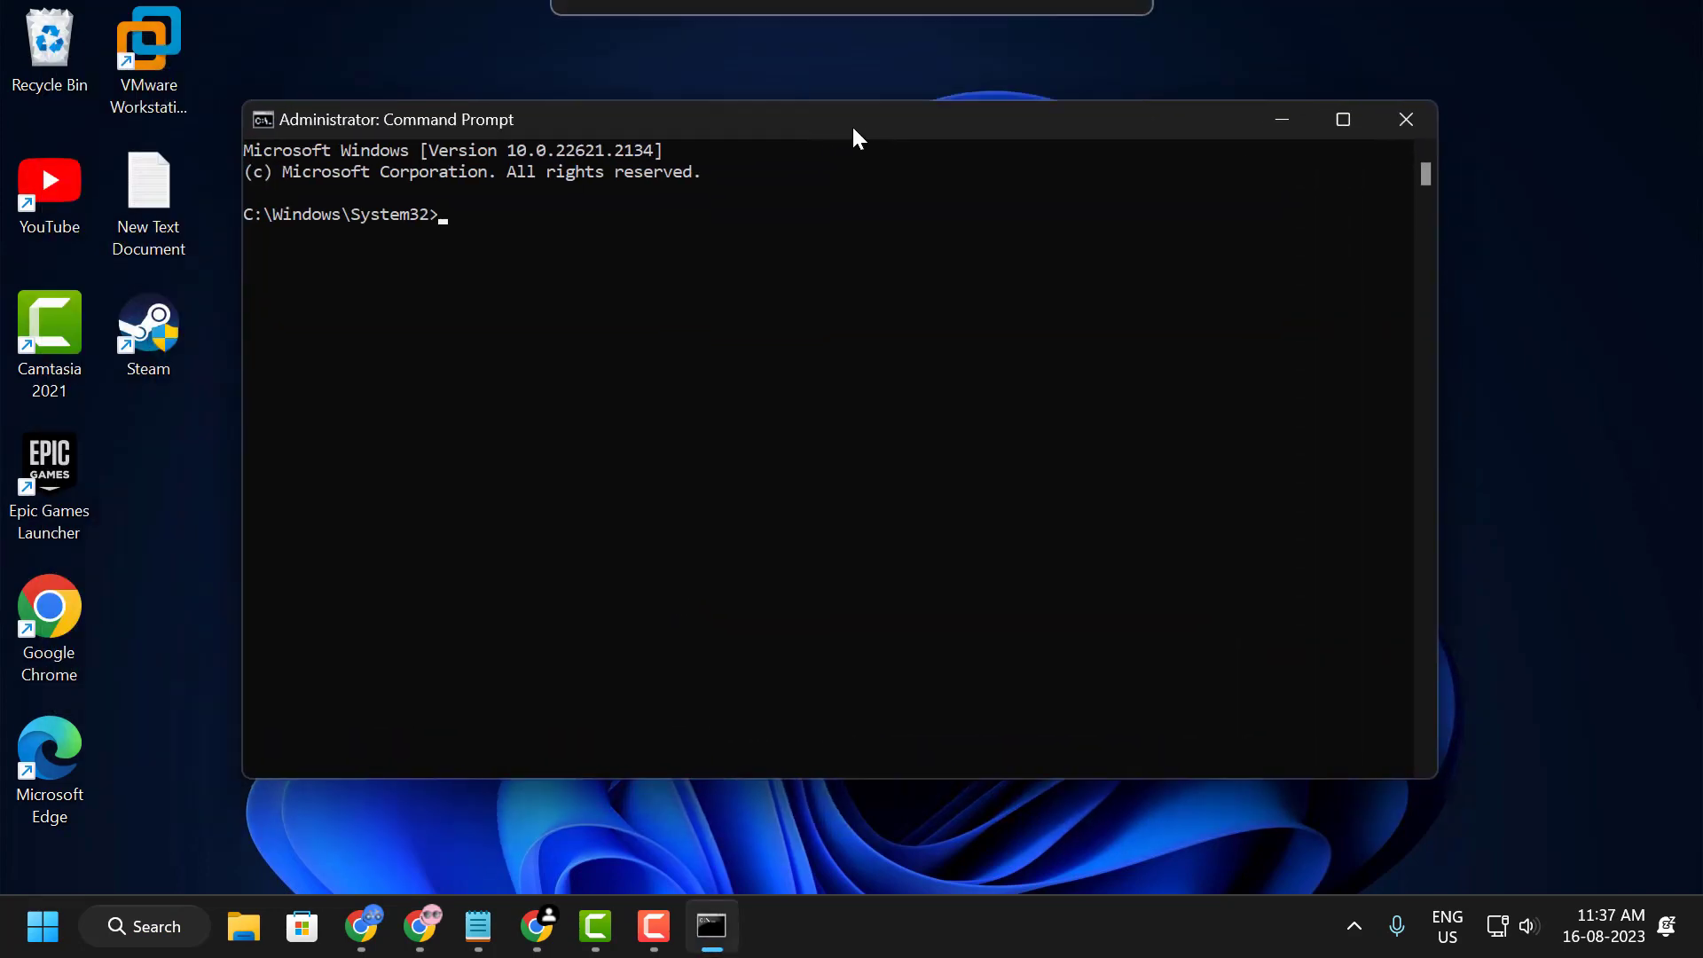
# - Run ipconfig /flushdns and netsh winsock reset, copied from the notes
pyautogui.click(478, 925)
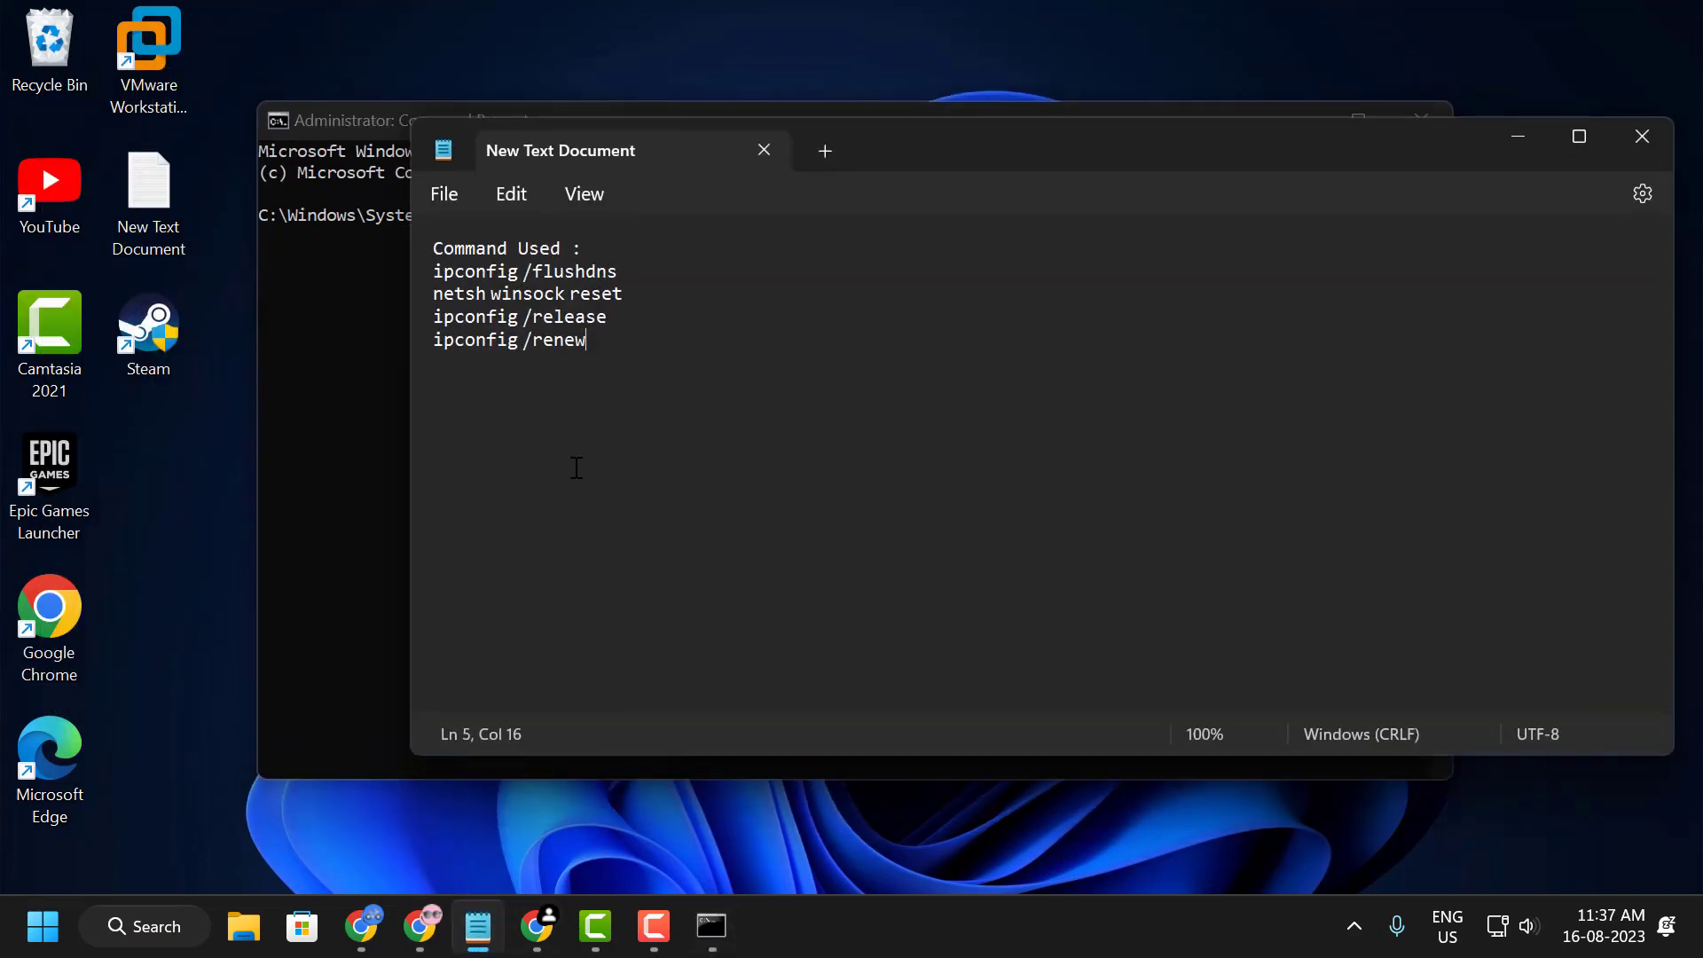
pyautogui.moveTo(643, 271); pyautogui.dragTo(434, 272)
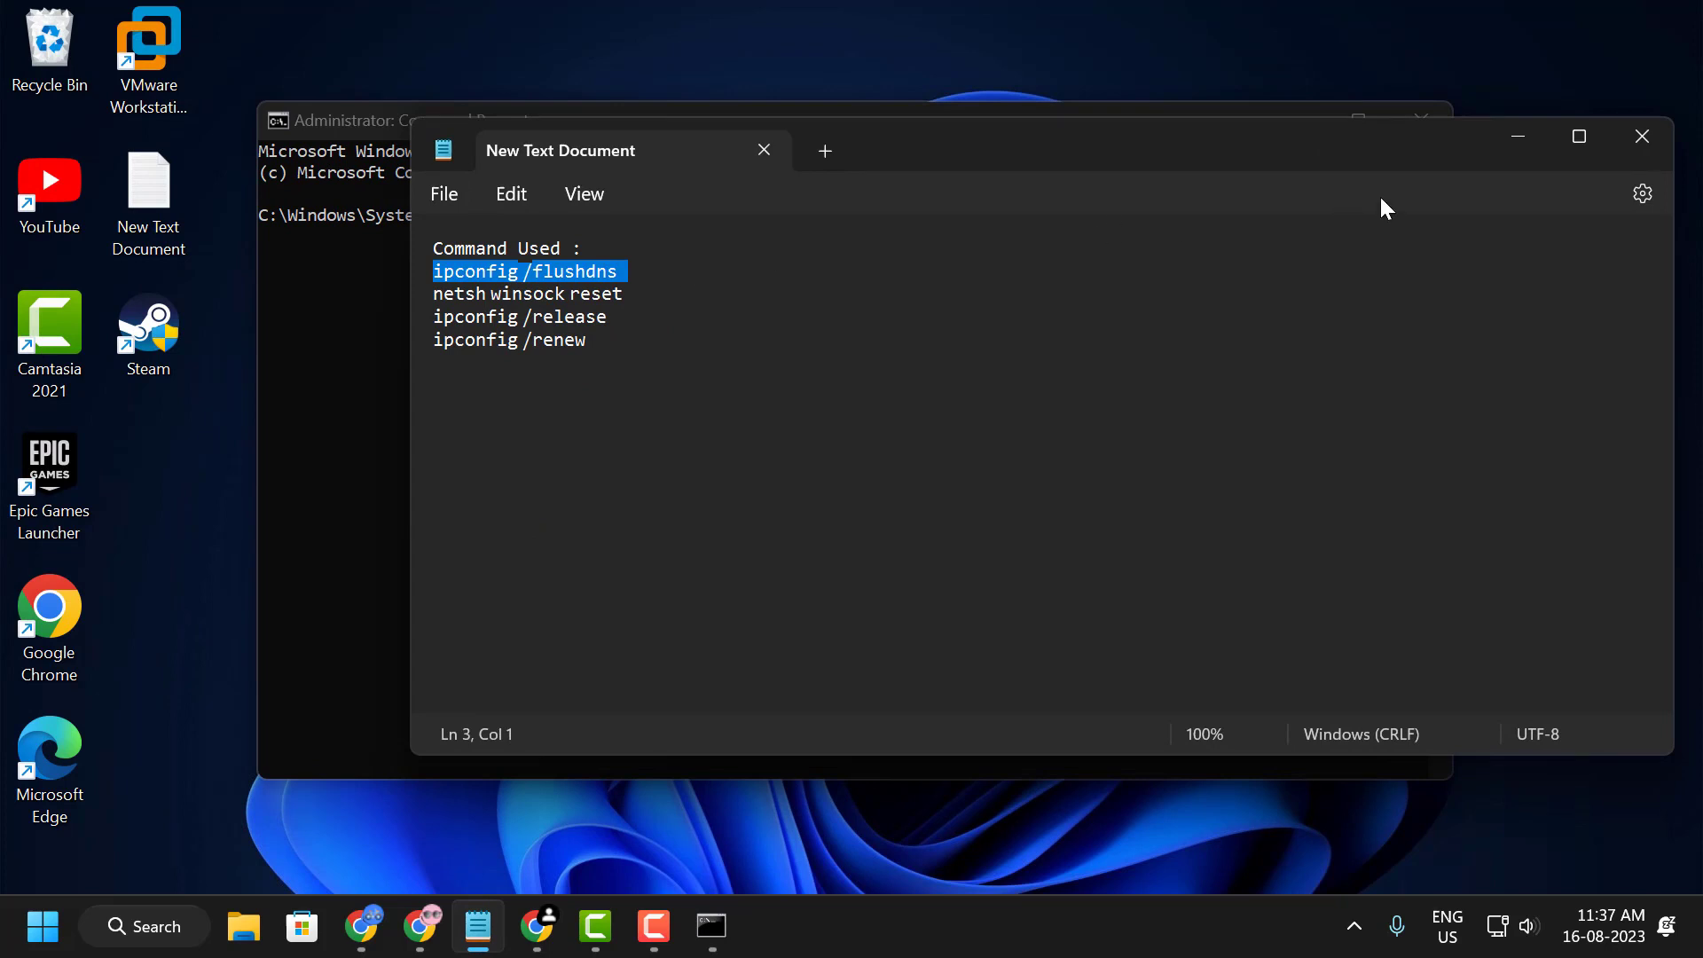
pyautogui.click(1517, 142)
pyautogui.rightClick(888, 332)
pyautogui.press('Return')
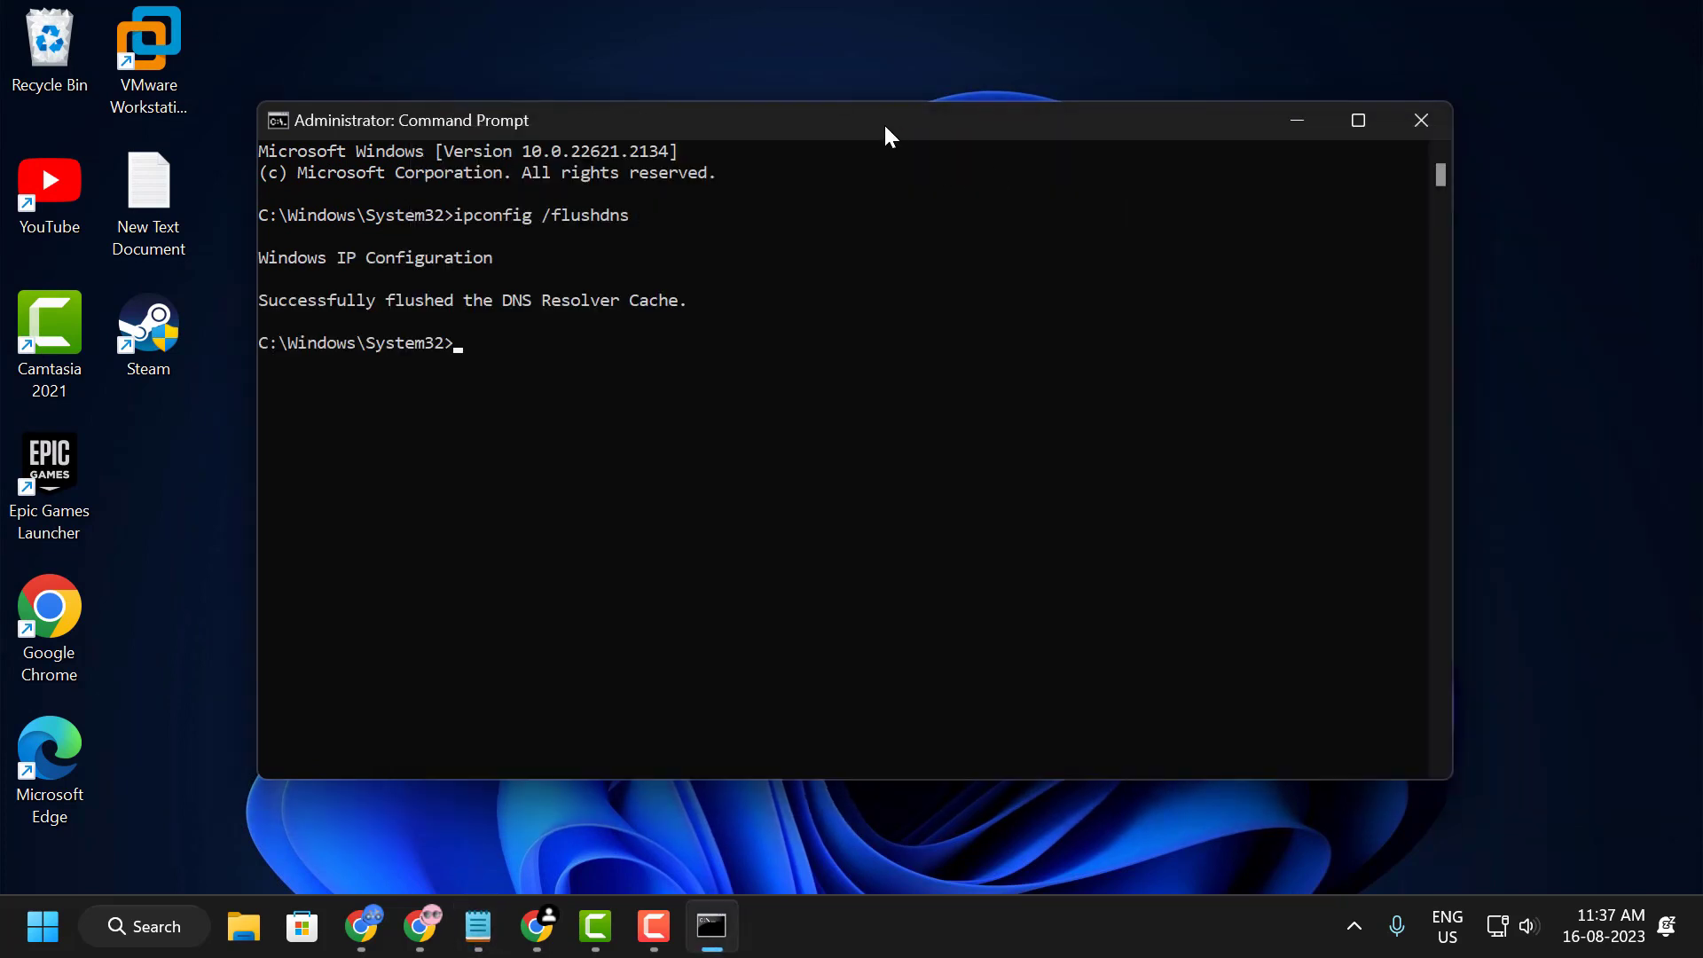
pyautogui.click(478, 924)
pyautogui.moveTo(627, 295); pyautogui.dragTo(433, 294)
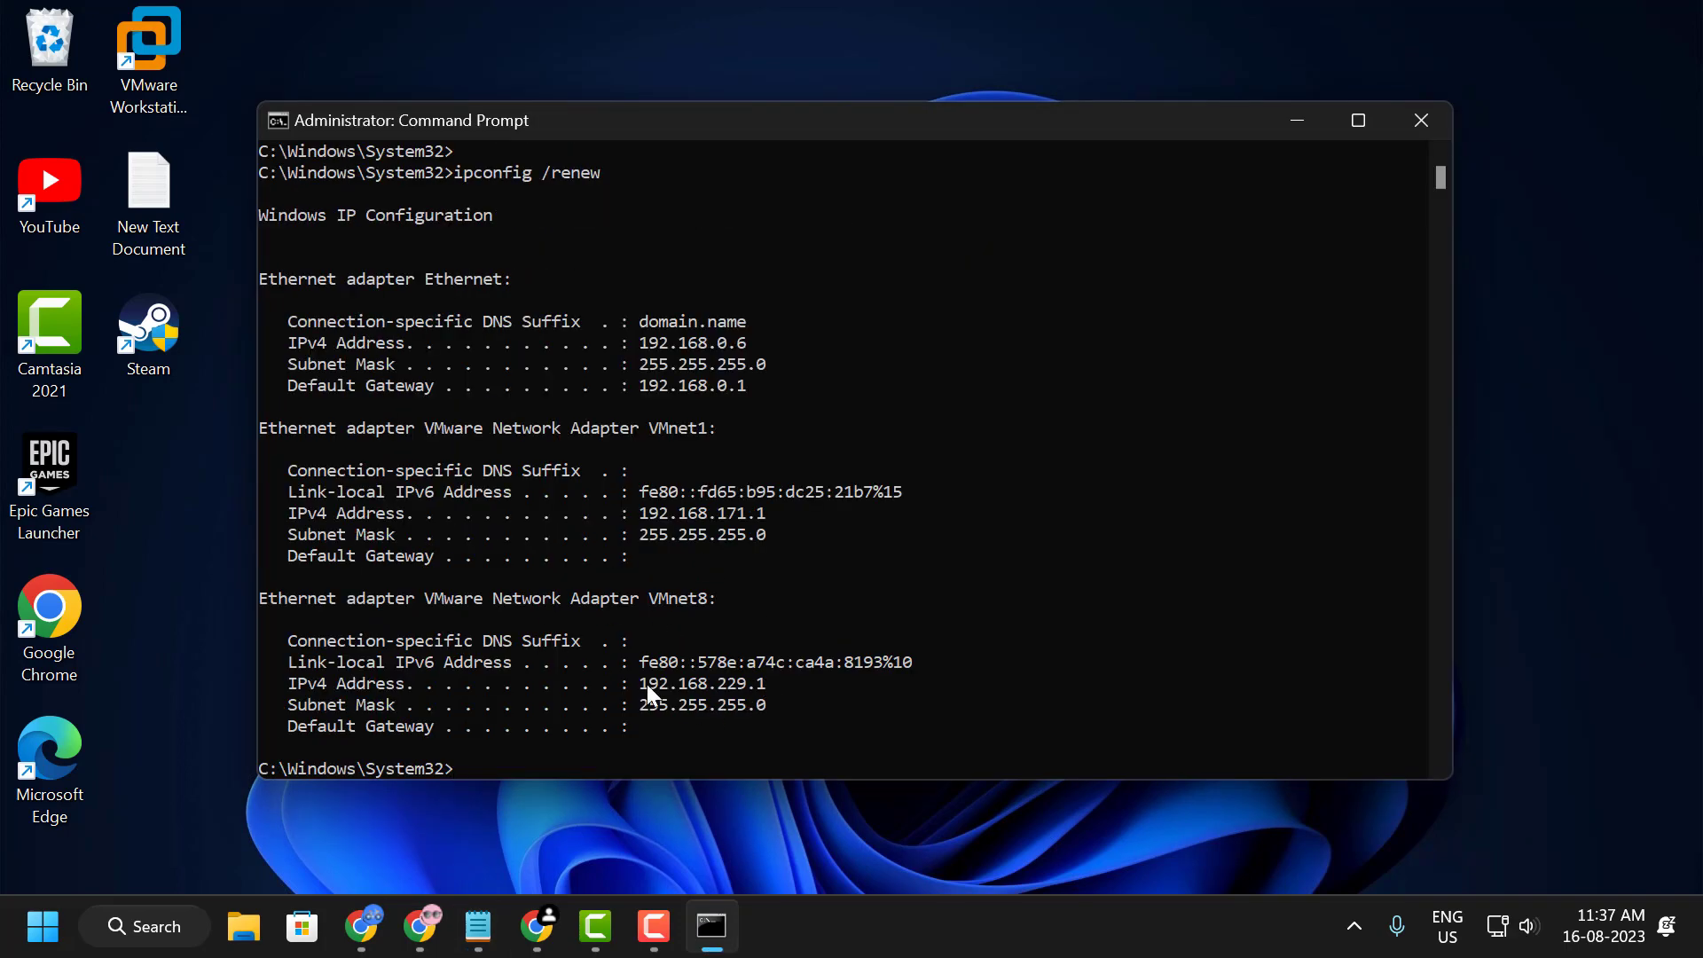
# - Close Command Prompt and reach the power options from the Start menu
pyautogui.click(1422, 119)
pyautogui.click(44, 924)
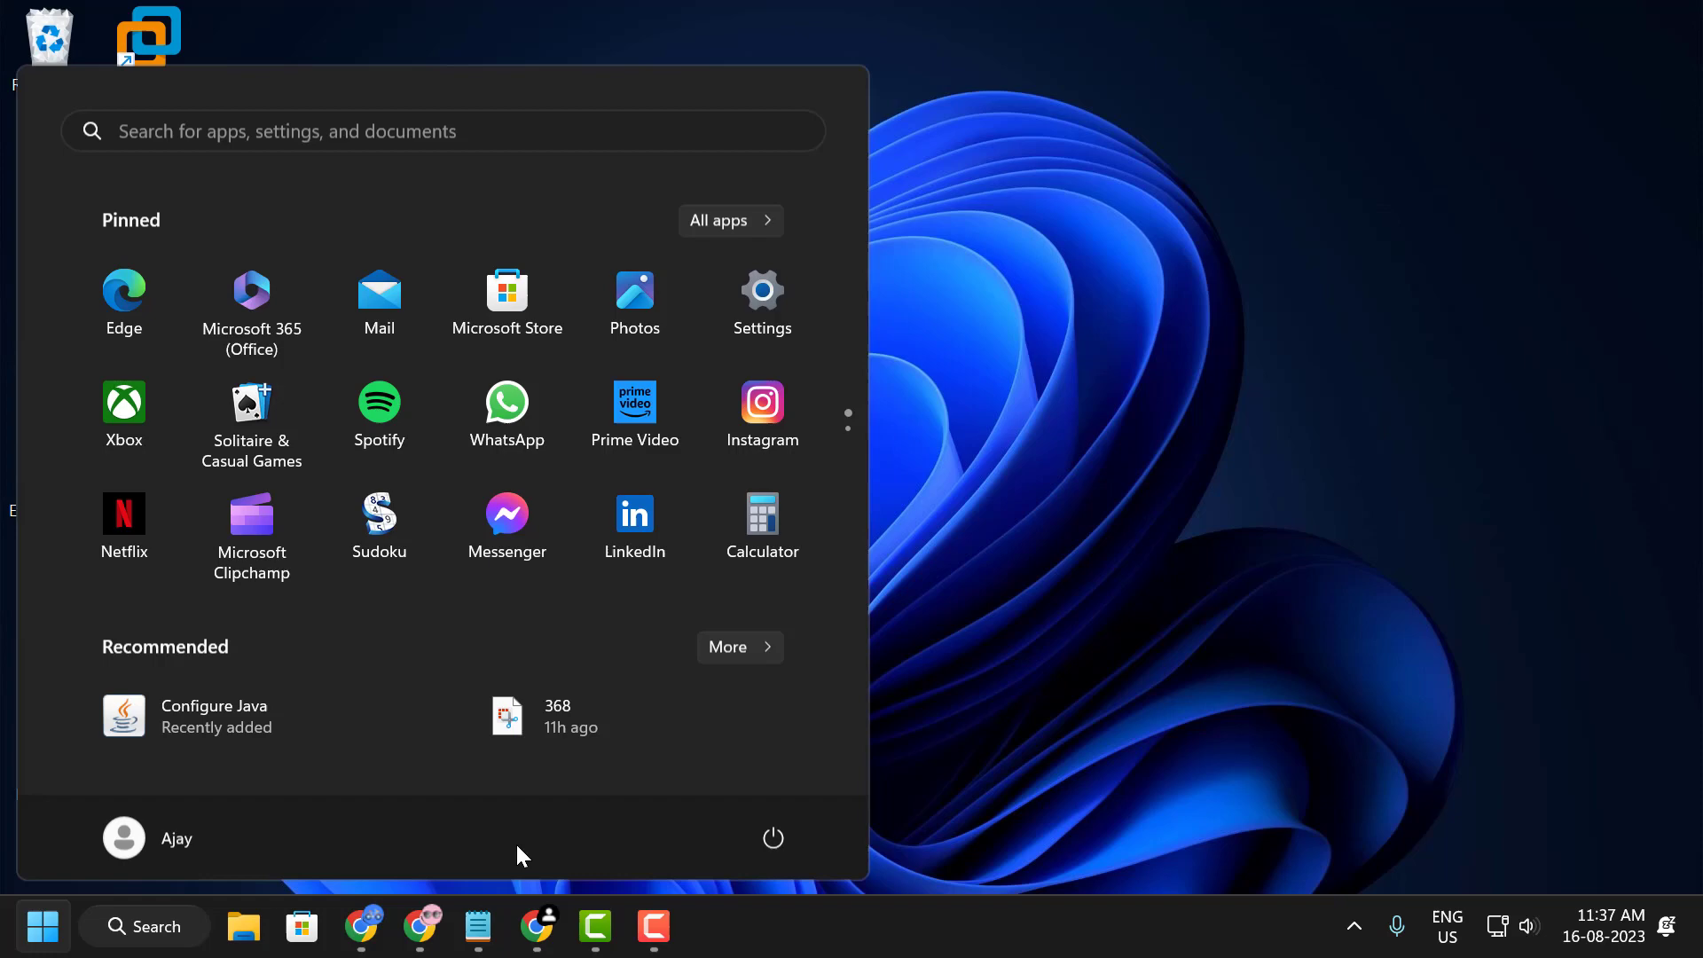
pyautogui.click(775, 846)
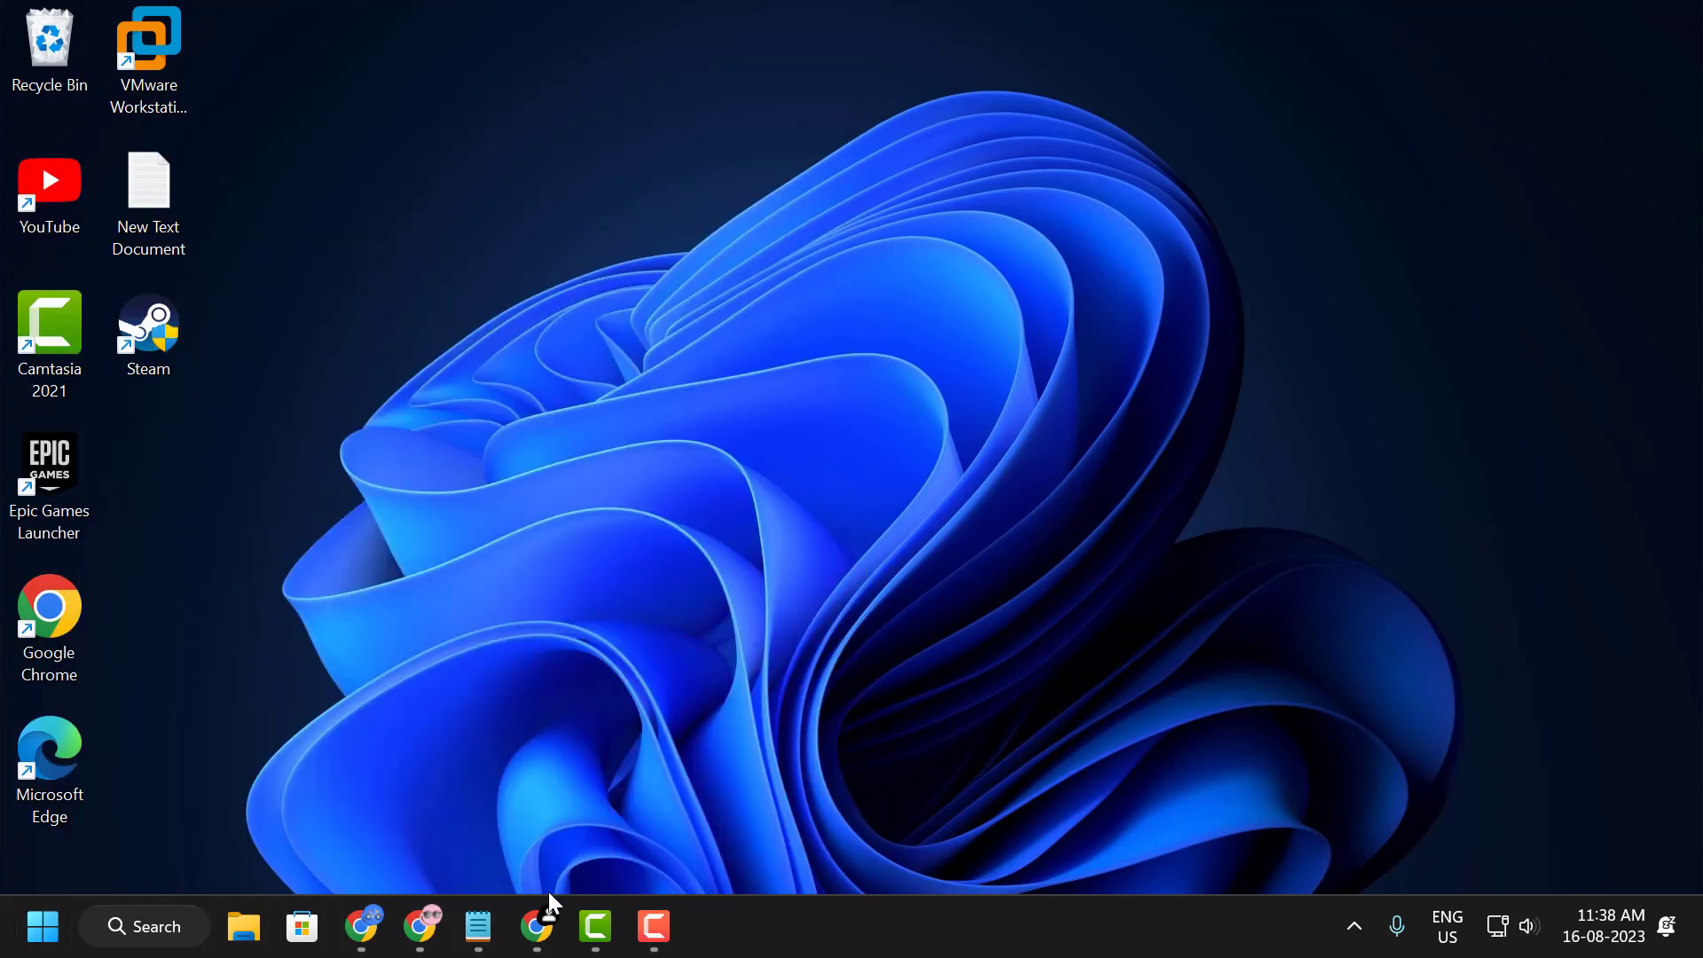
# - From the Vehicle Legends page on roblox.com, hit Play and download the Roblox installer
pyautogui.click(541, 918)
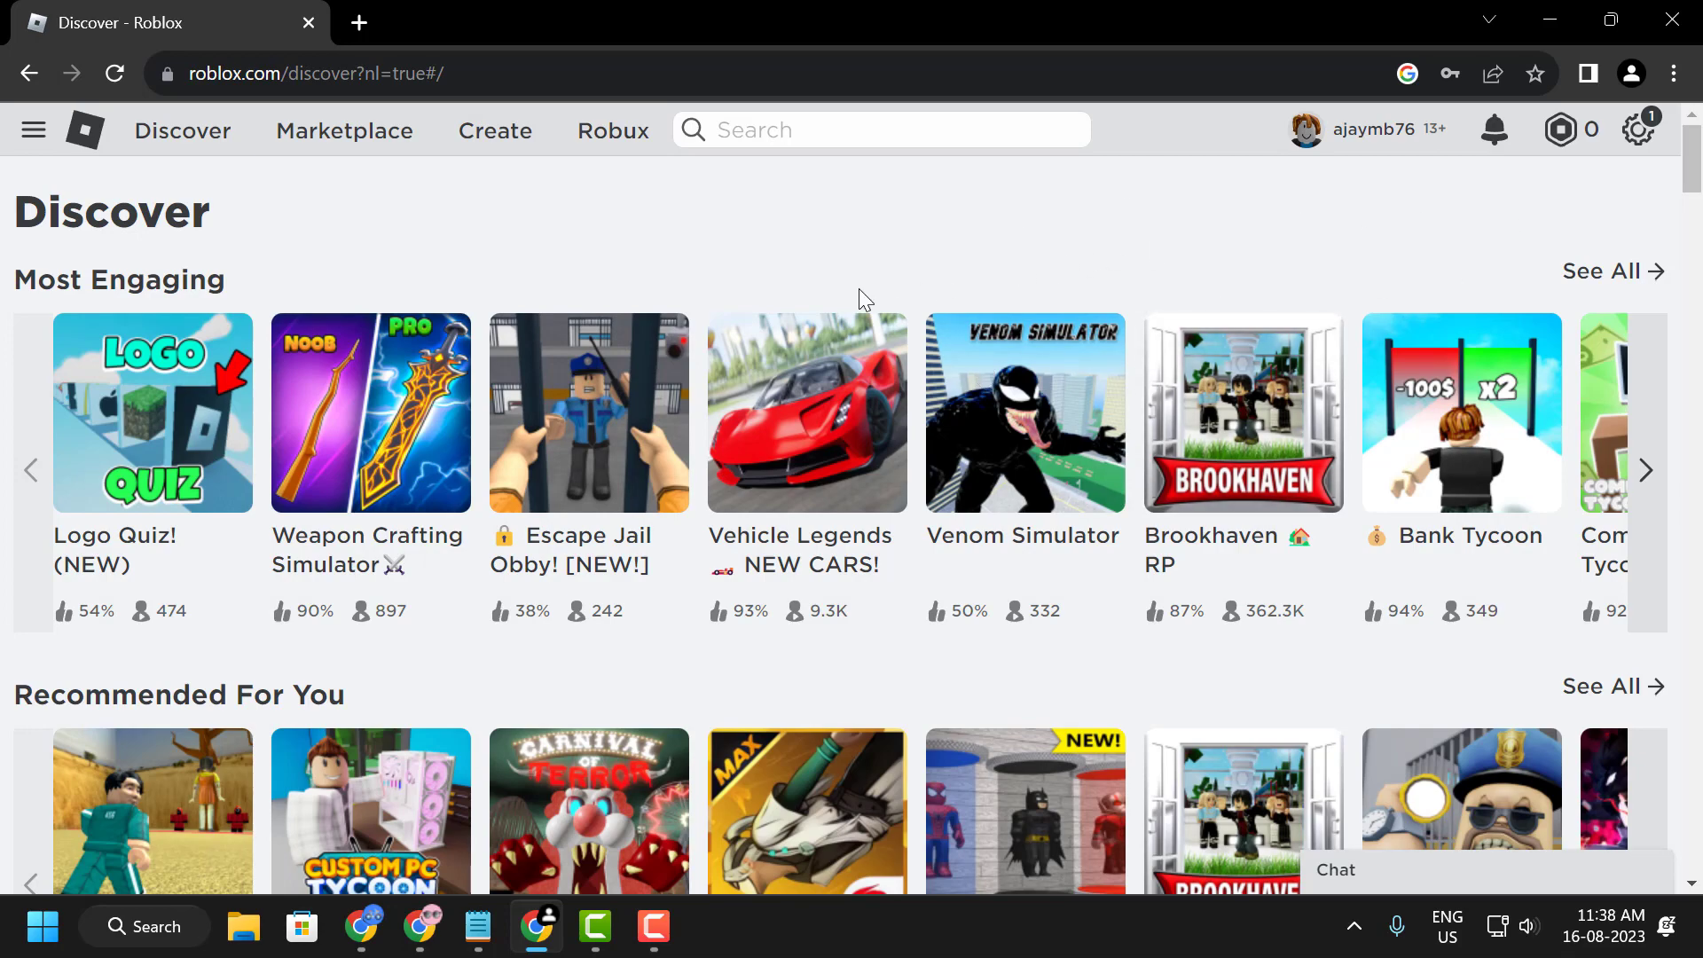
pyautogui.click(793, 493)
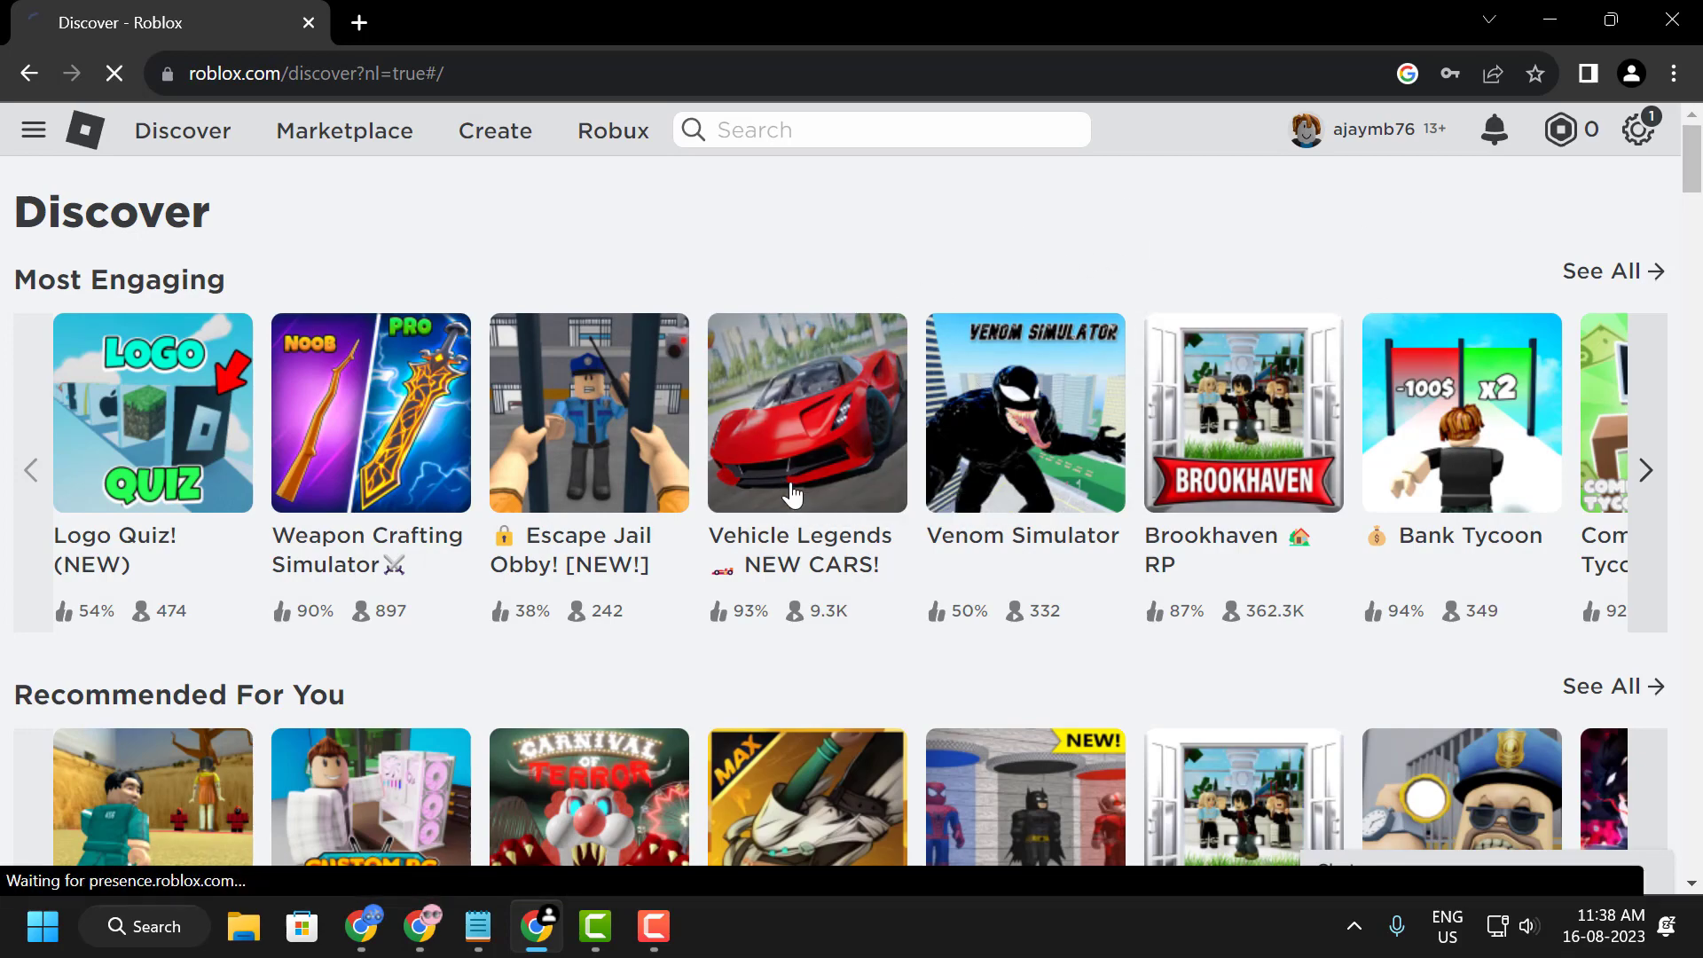
pyautogui.click(1127, 686)
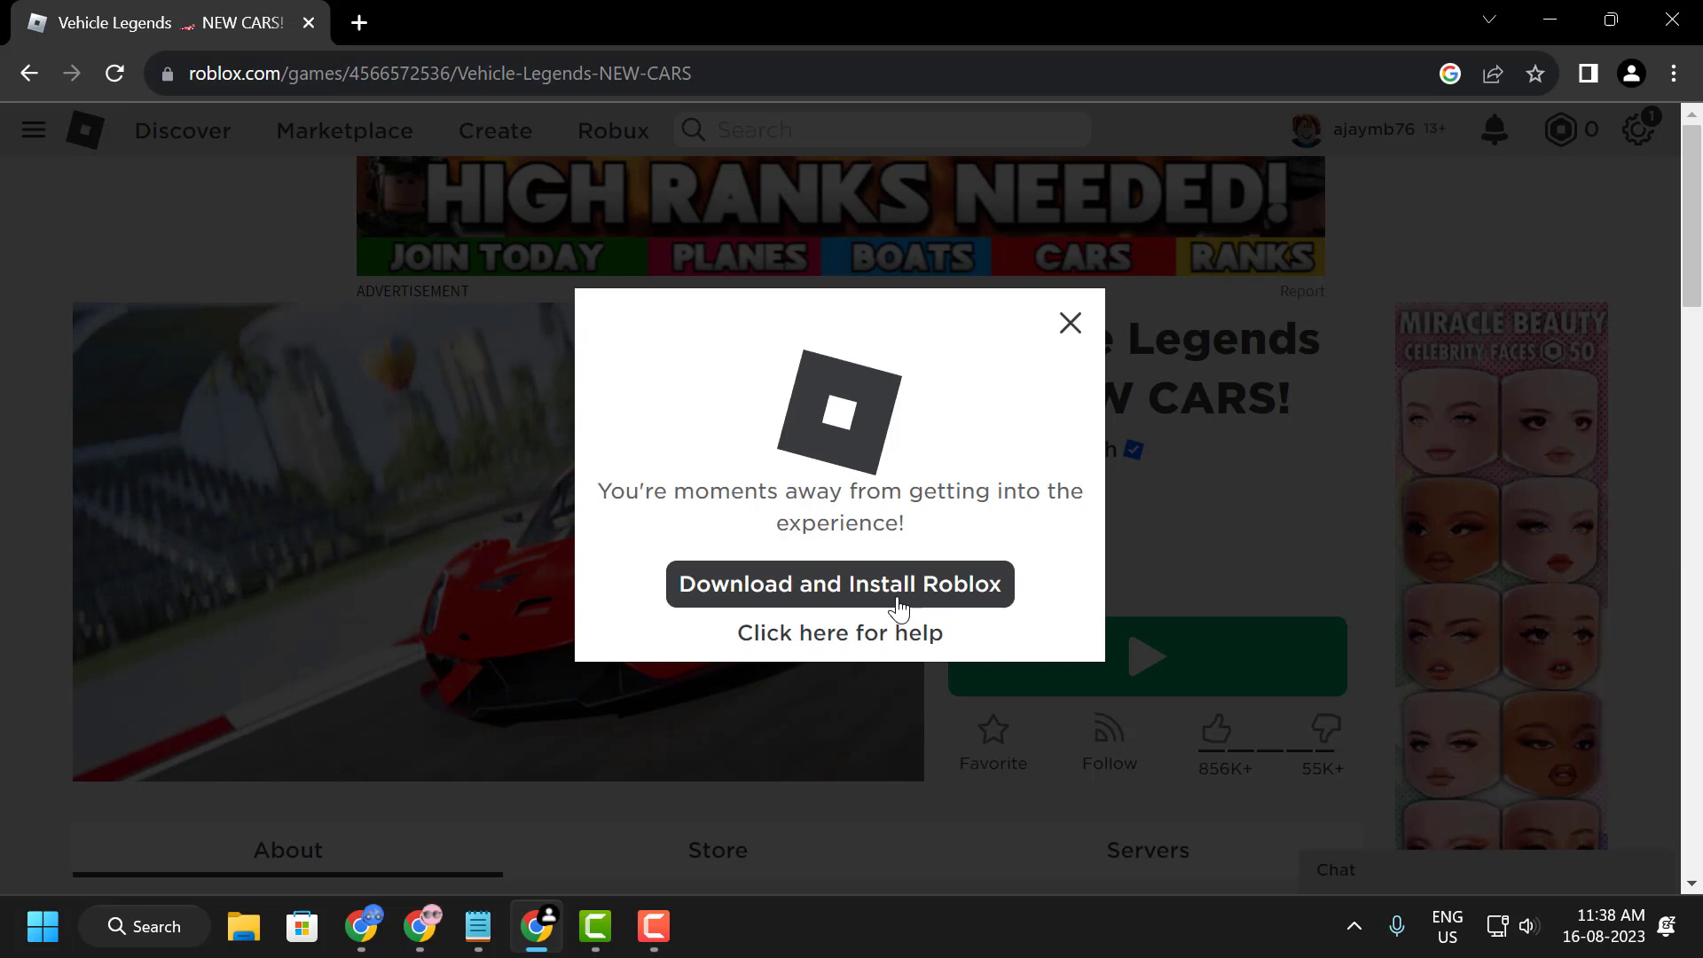
pyautogui.click(866, 585)
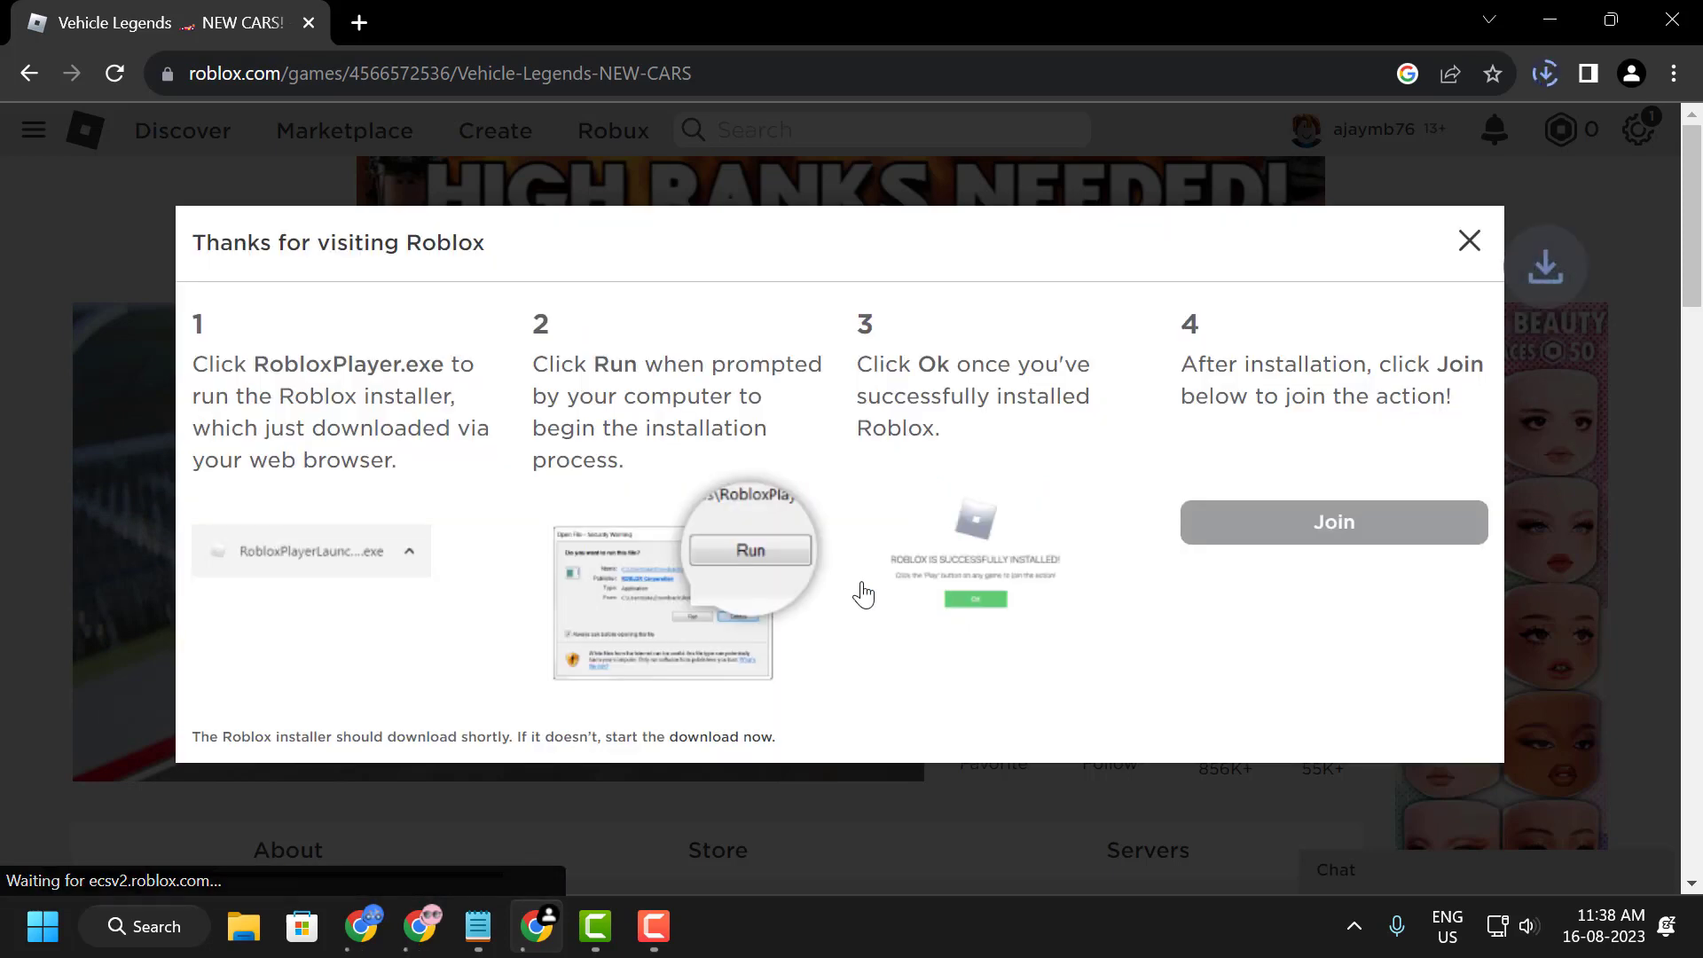